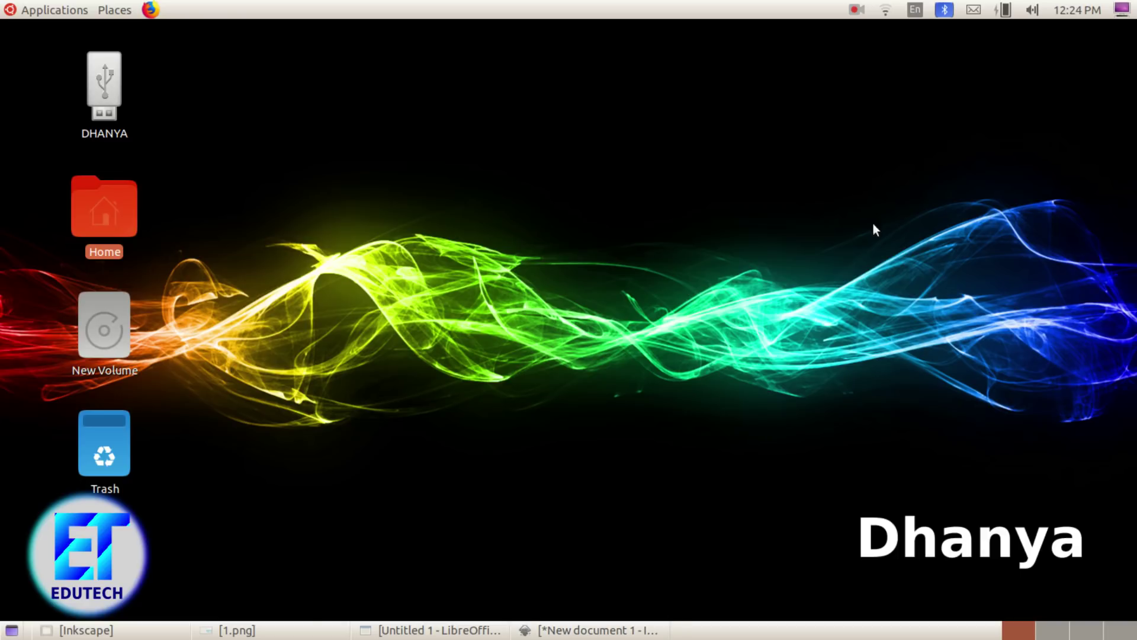
# - Bring up the 1.png task sheet and launch Inkscape Vector Graphics Editor
pyautogui.click(301, 631)
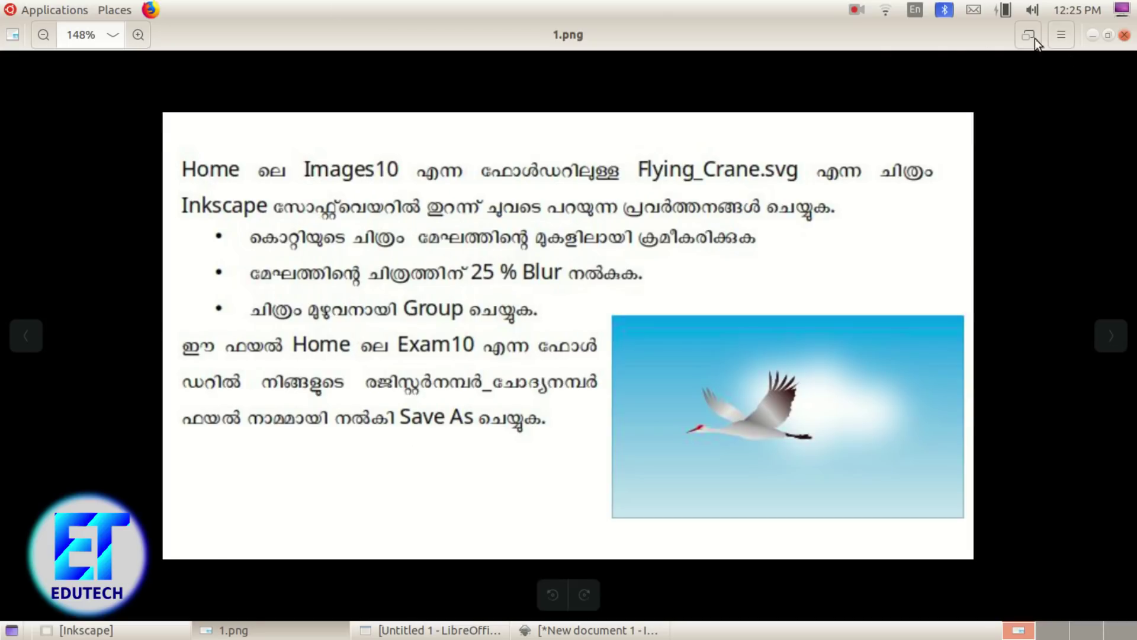
pyautogui.click(52, 10)
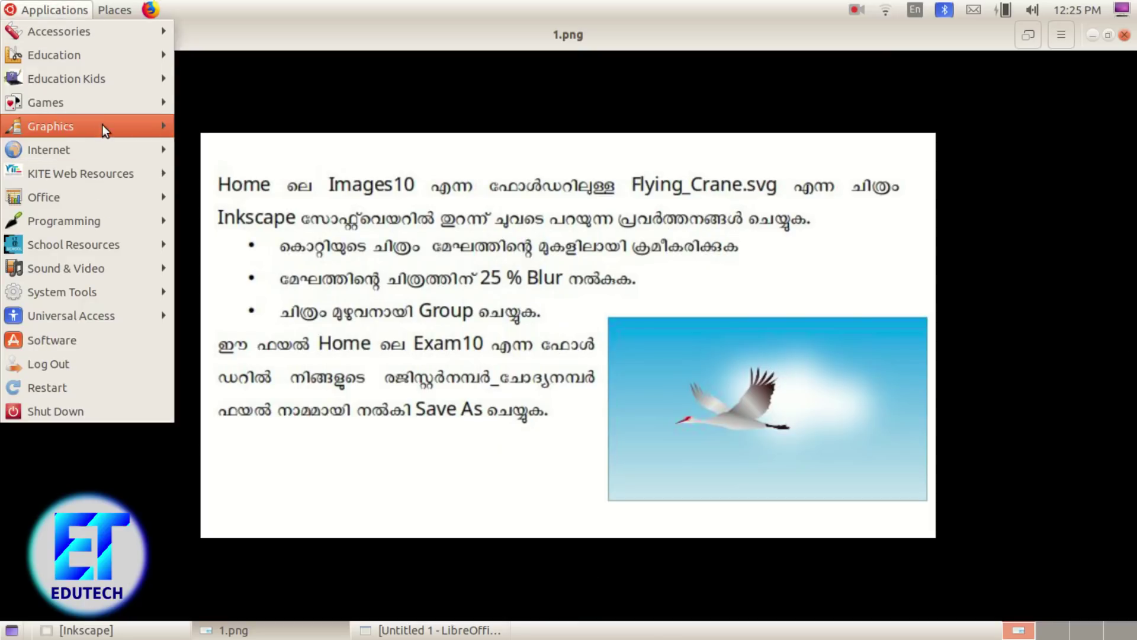
pyautogui.moveTo(97, 124)
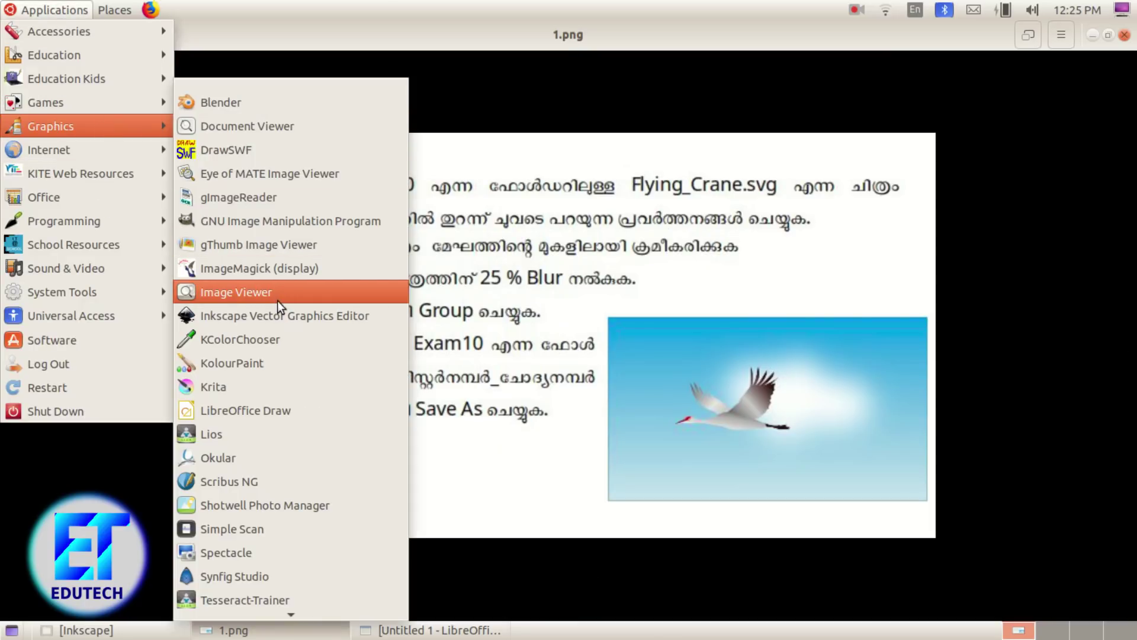
pyautogui.click(279, 324)
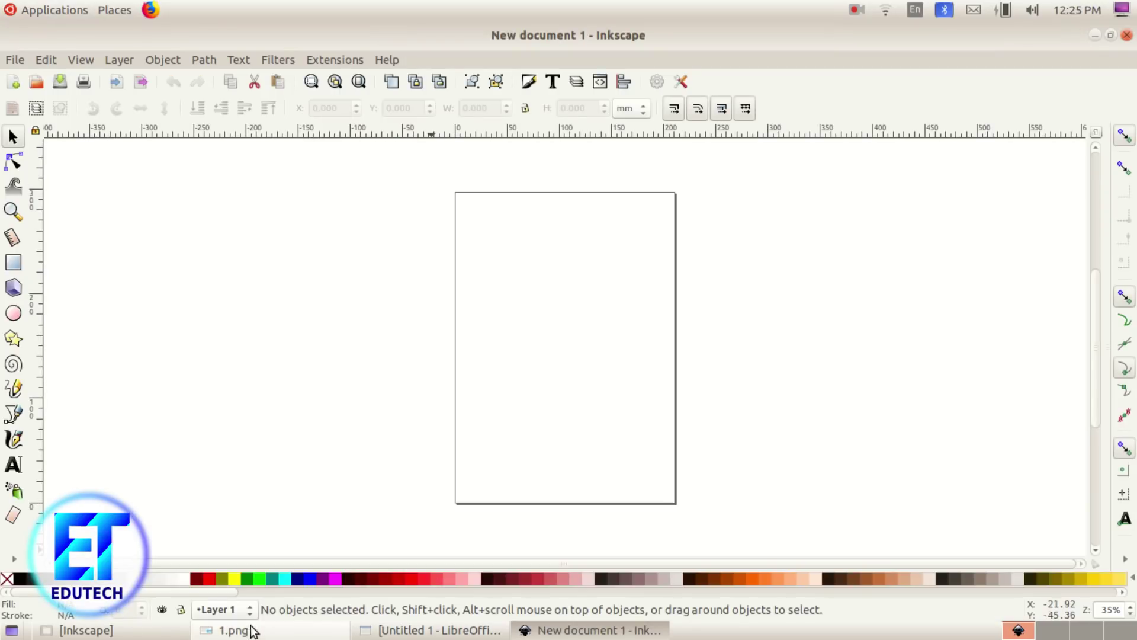
# - Check the task sheet, then open Flying_Crane.svg from the home folder's Images10 directory in Inkscape
pyautogui.click(250, 629)
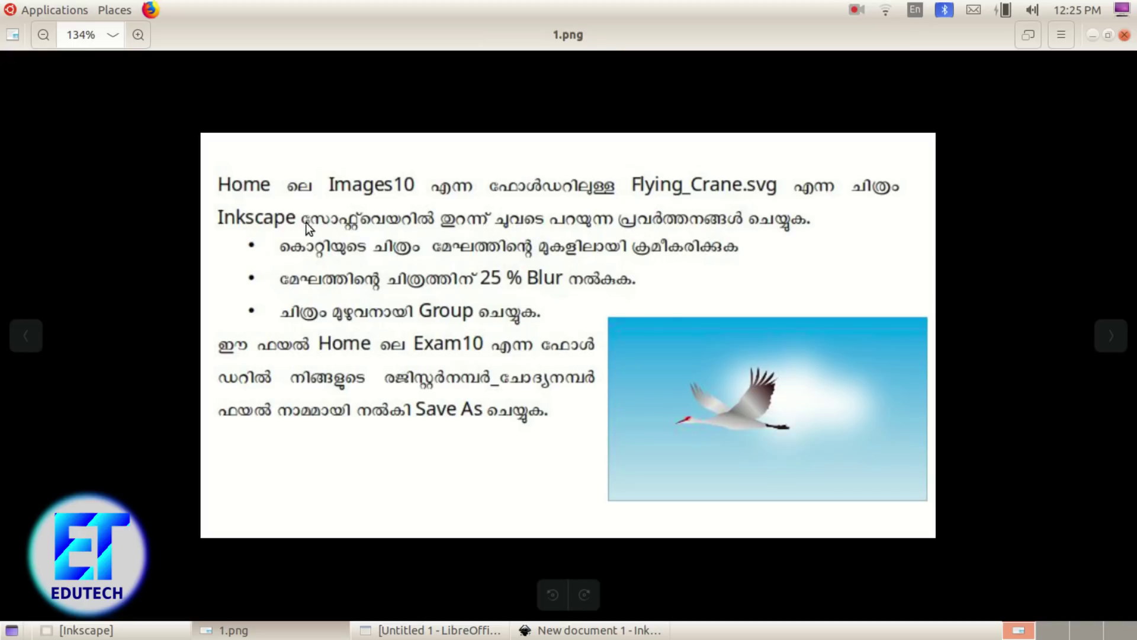
pyautogui.click(535, 631)
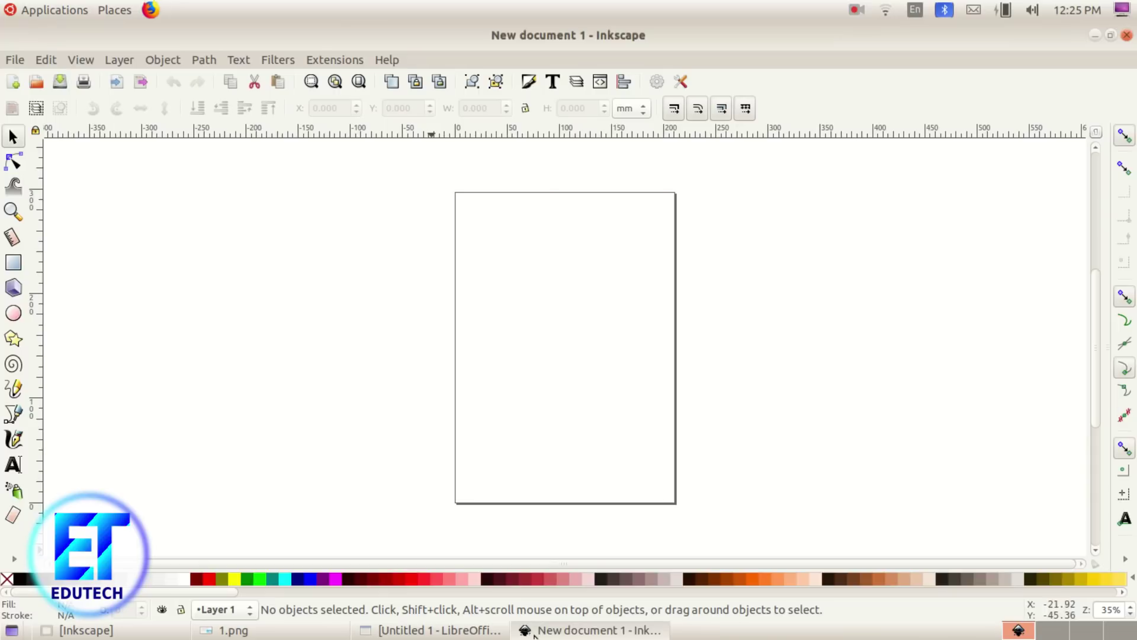
pyautogui.click(9, 61)
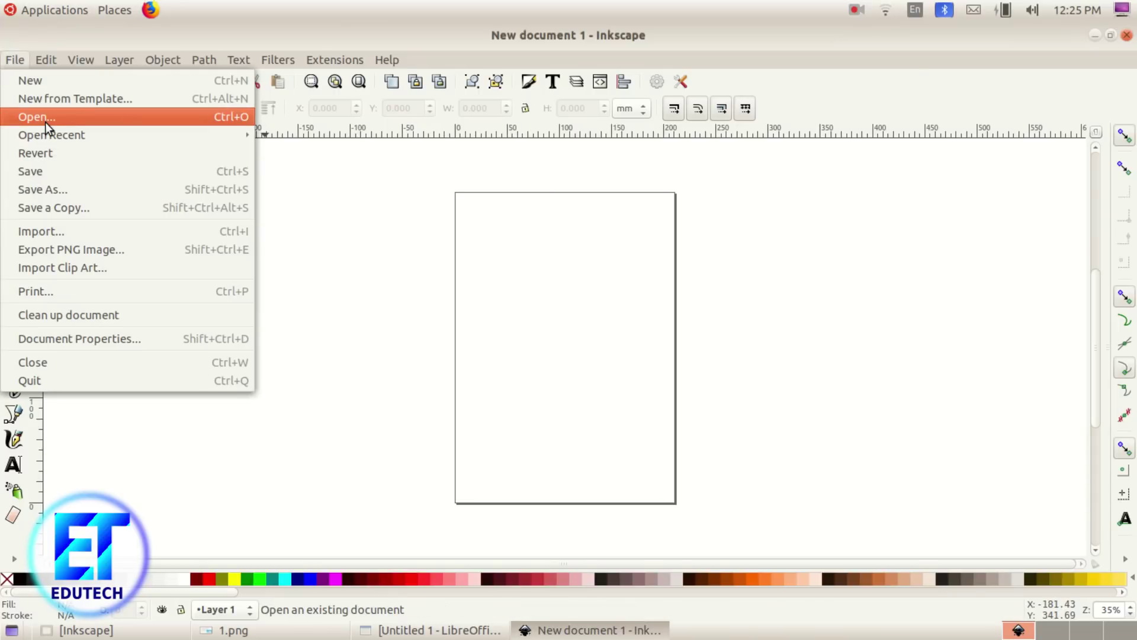
pyautogui.click(45, 122)
pyautogui.click(279, 201)
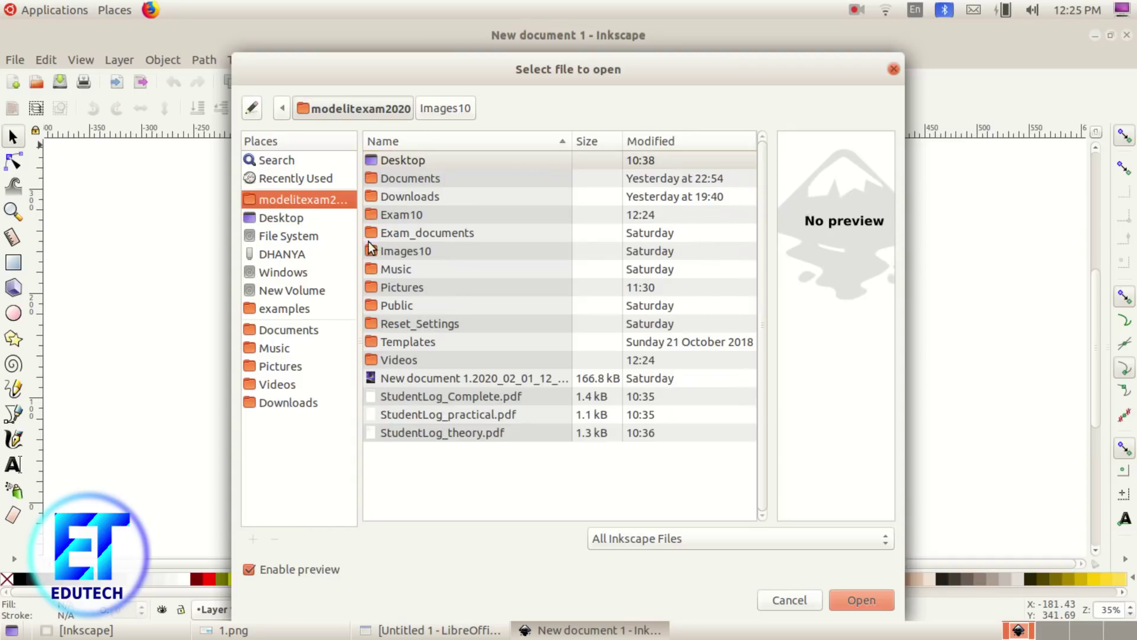
pyautogui.doubleClick(409, 248)
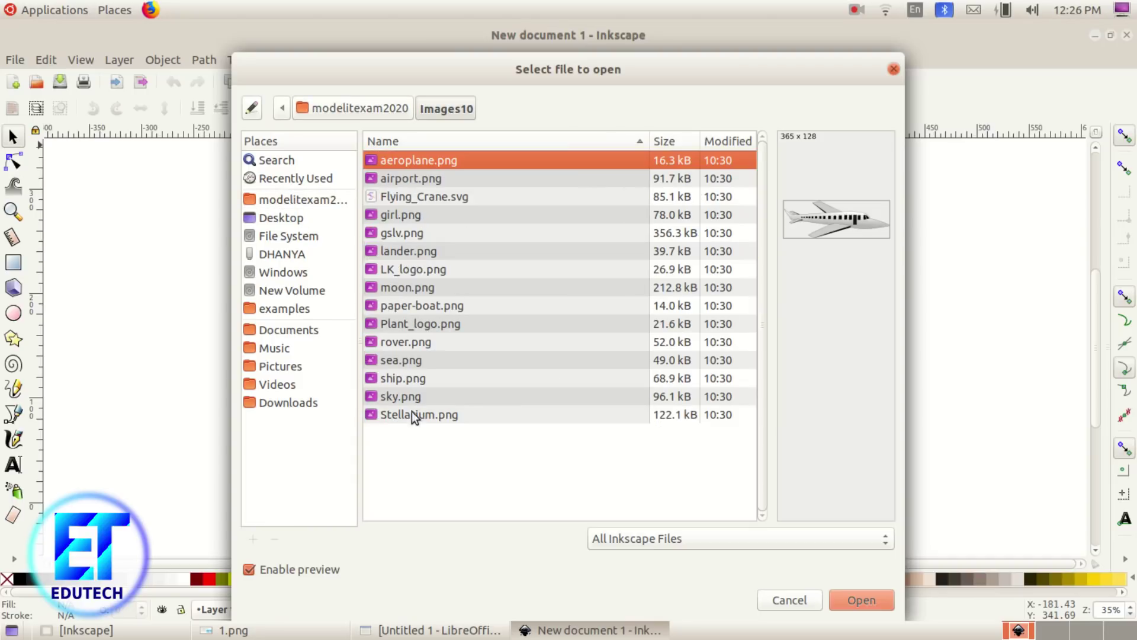
pyautogui.doubleClick(441, 195)
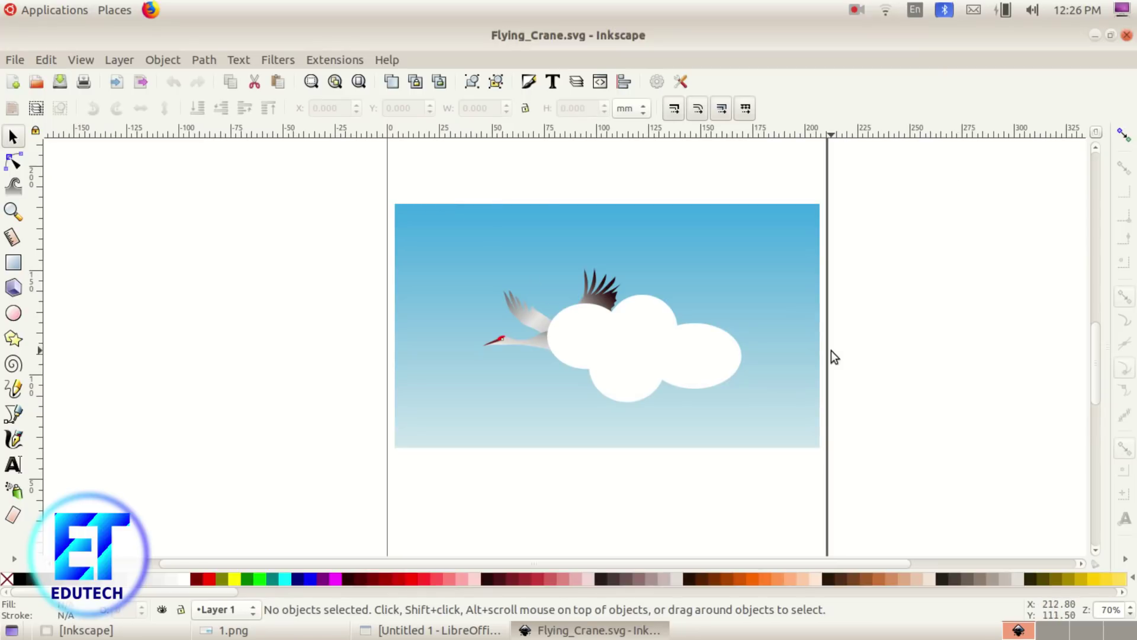
# - Raise the crane image one level so it is stacked in front of the white cloud
pyautogui.click(708, 386)
pyautogui.click(626, 632)
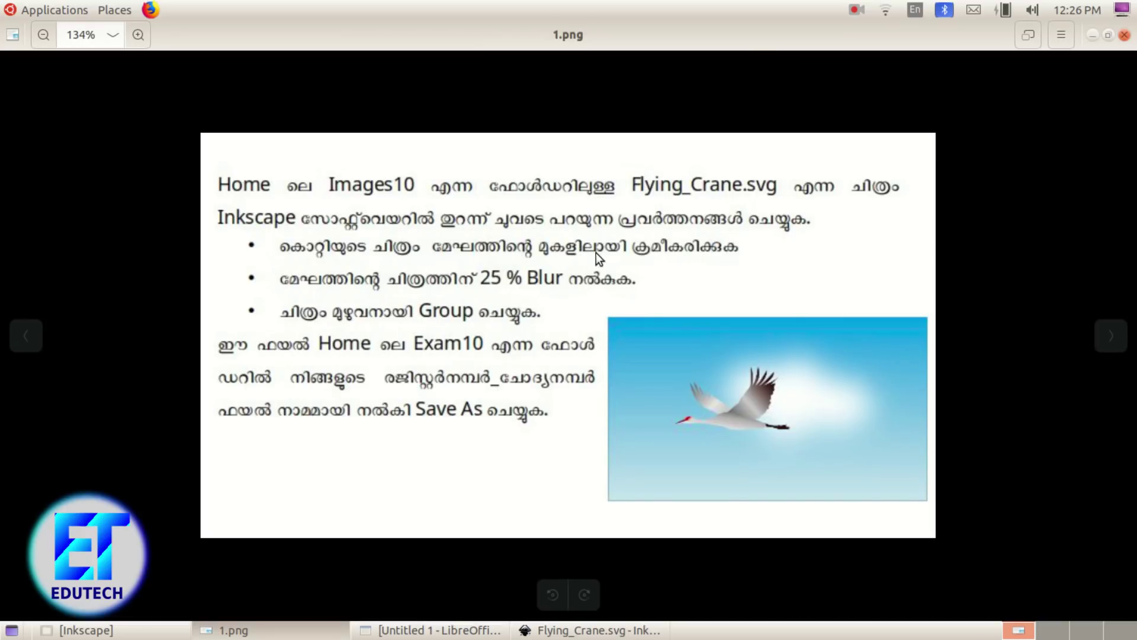
pyautogui.click(589, 630)
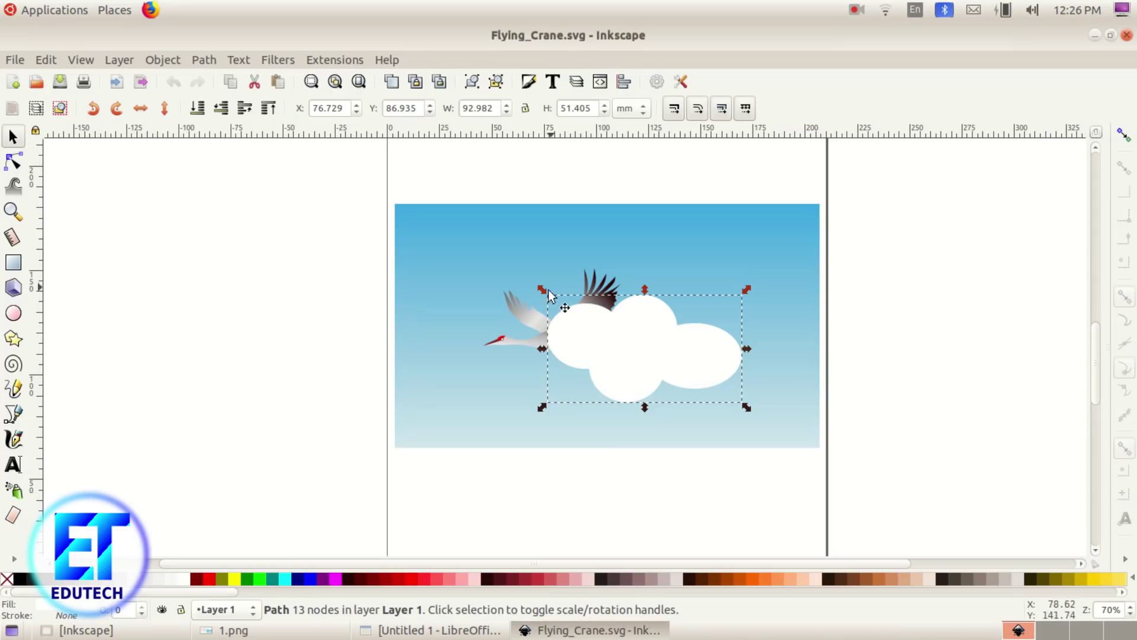
pyautogui.click(529, 315)
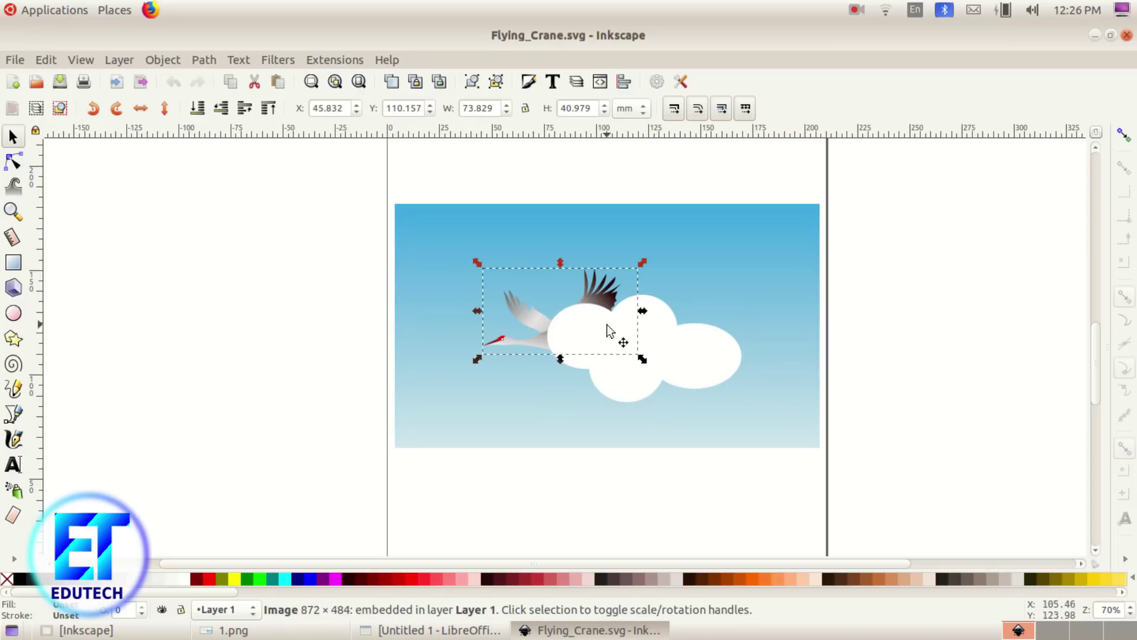
pyautogui.click(164, 59)
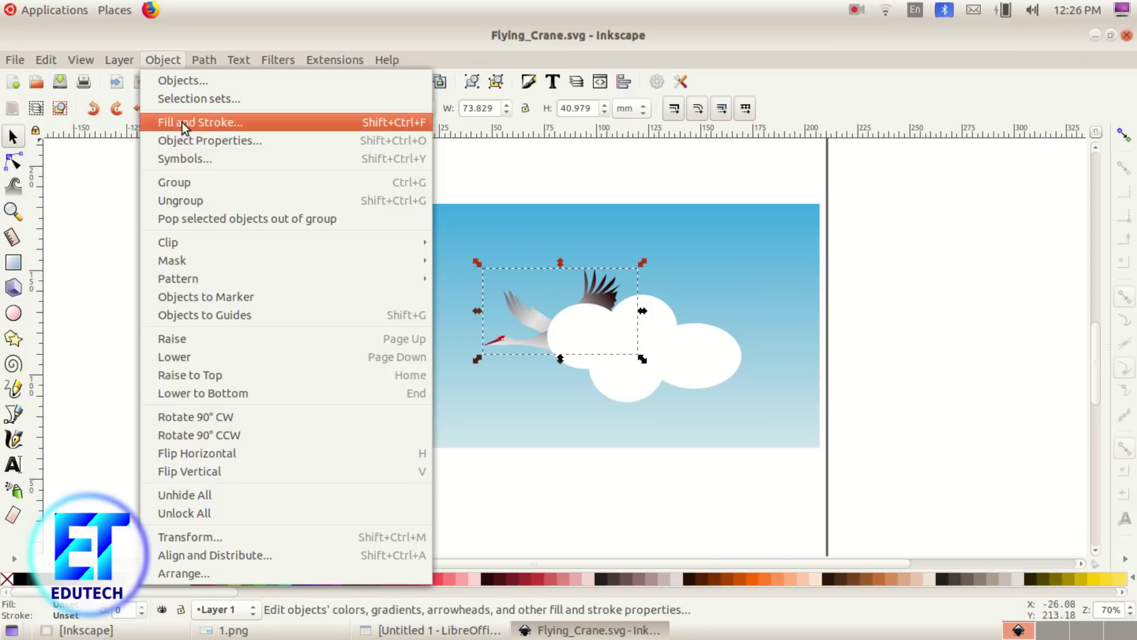
pyautogui.click(205, 343)
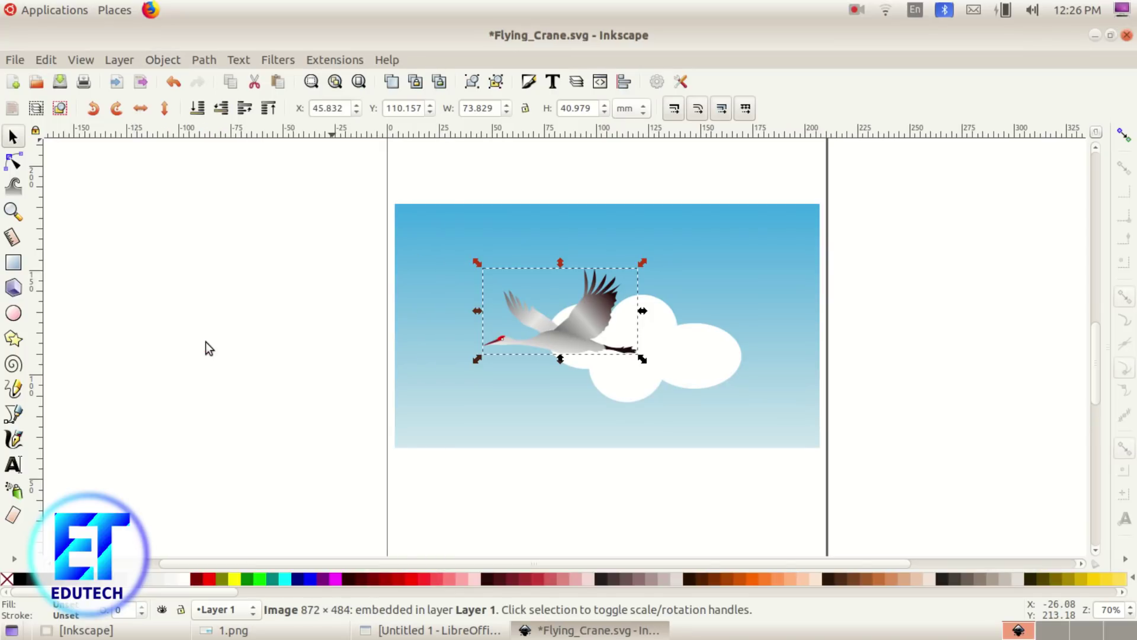
pyautogui.click(760, 495)
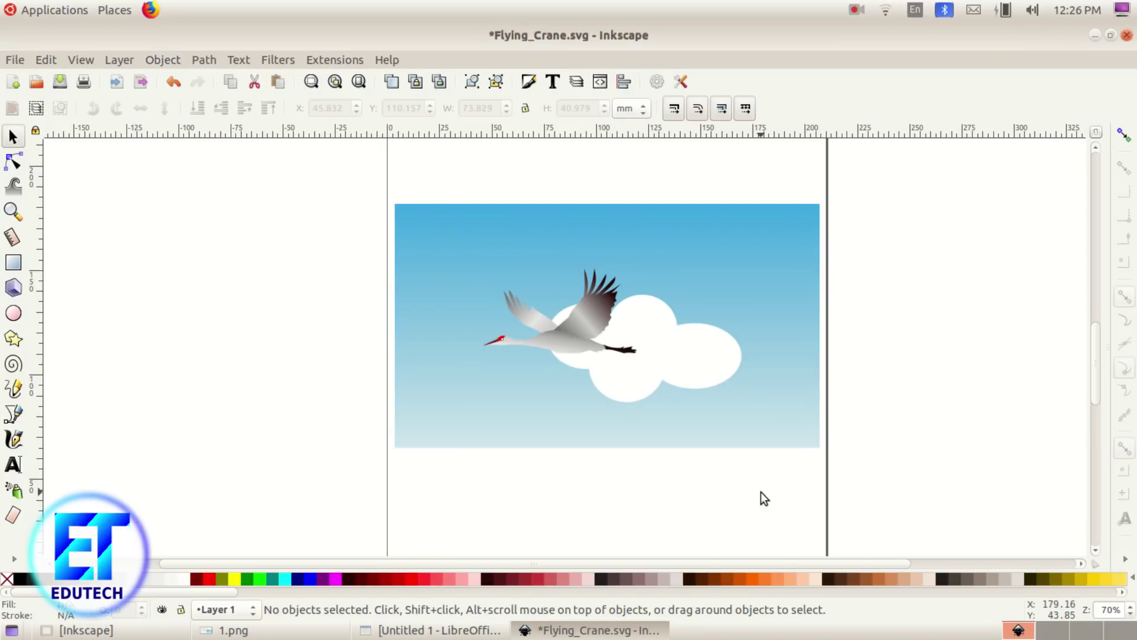
# - Set the white cloud's blur to 25% using Fill and Stroke
pyautogui.click(303, 629)
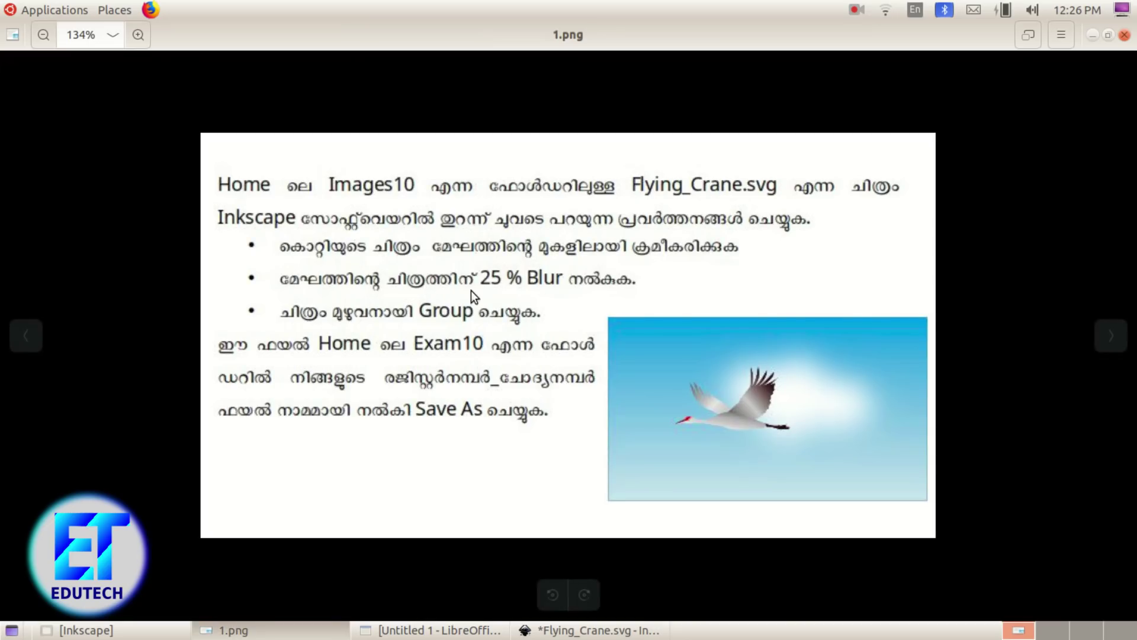
pyautogui.click(592, 629)
pyautogui.click(706, 368)
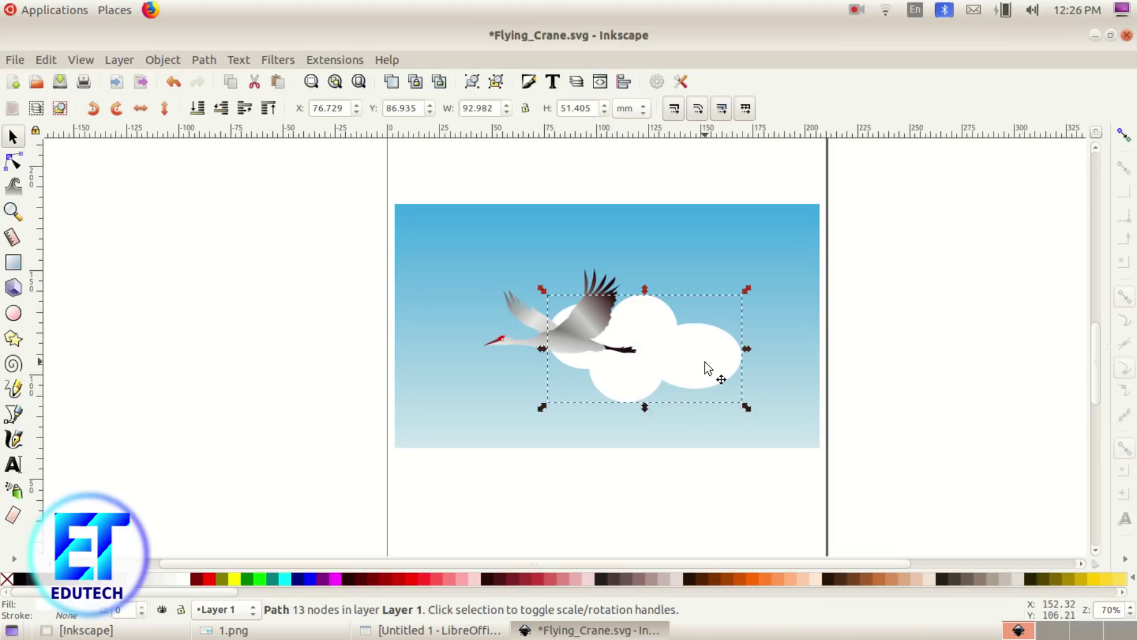
pyautogui.click(159, 59)
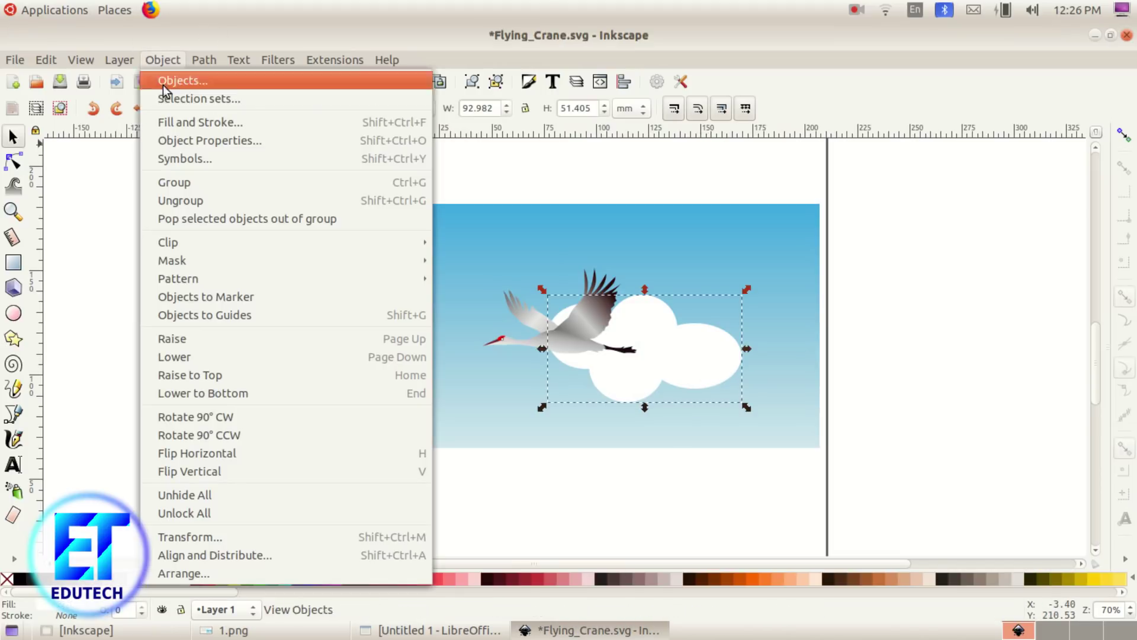
pyautogui.click(172, 124)
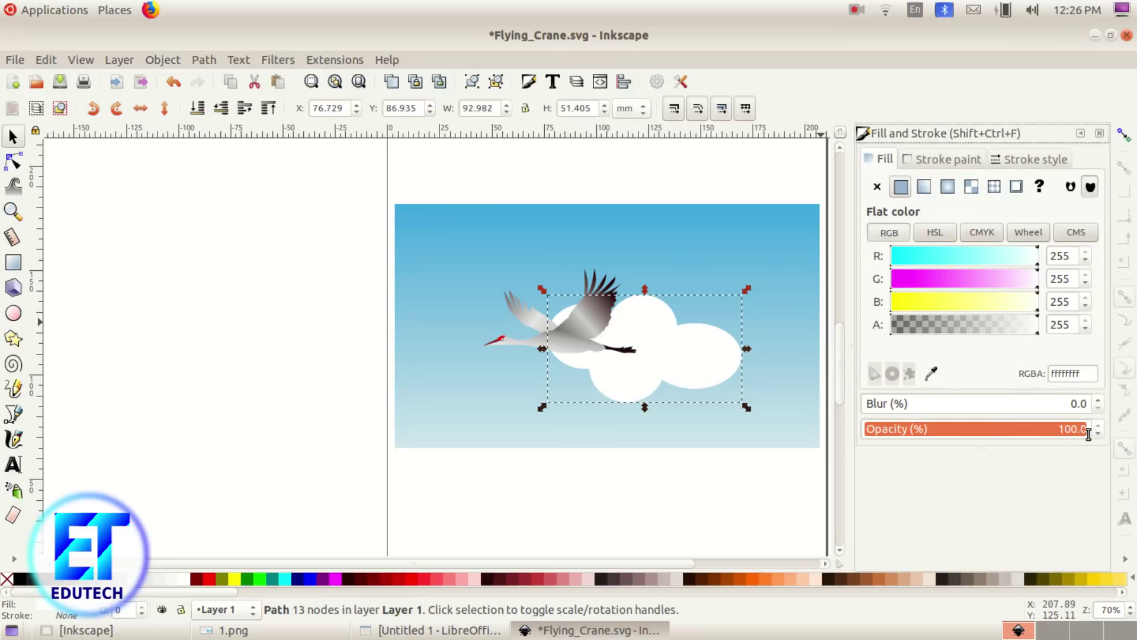
pyautogui.click(1097, 402)
pyautogui.click(1100, 407)
pyautogui.click(1099, 407)
pyautogui.click(1099, 406)
pyautogui.click(1099, 407)
pyautogui.click(1099, 407)
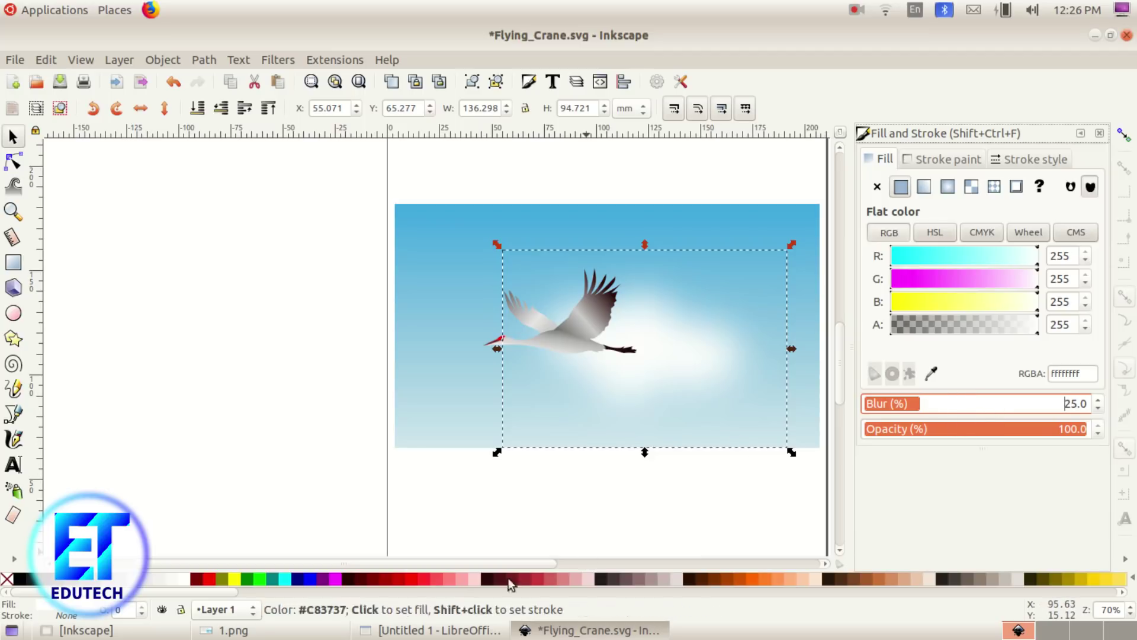
# - Group the crane, cloud and sky background together and move the group up by about 4 mm
pyautogui.click(228, 629)
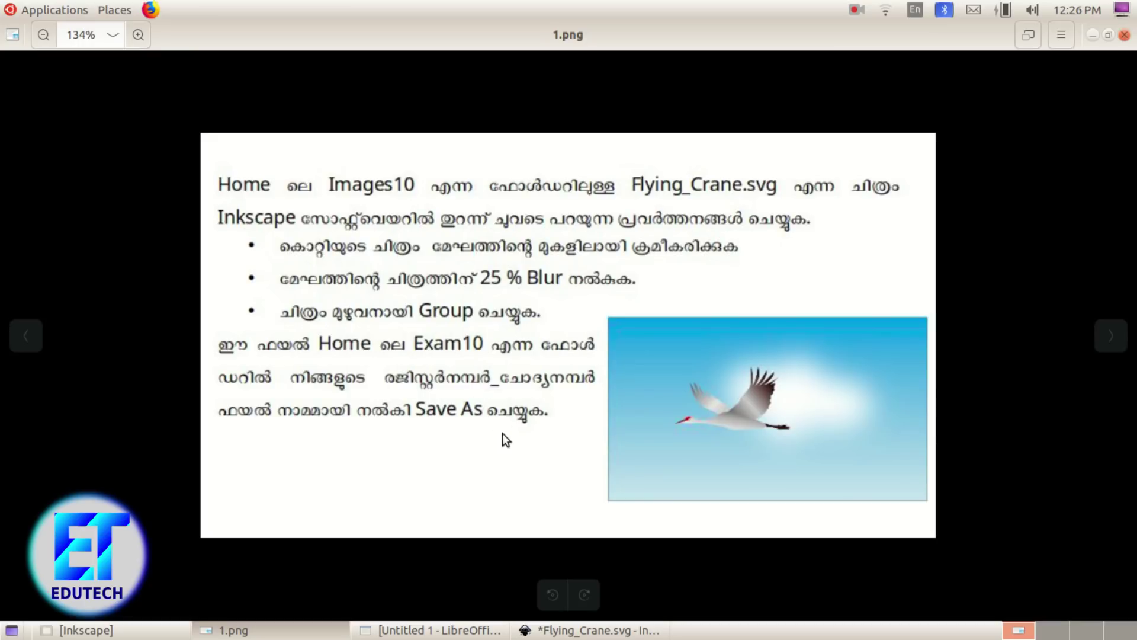
pyautogui.click(598, 630)
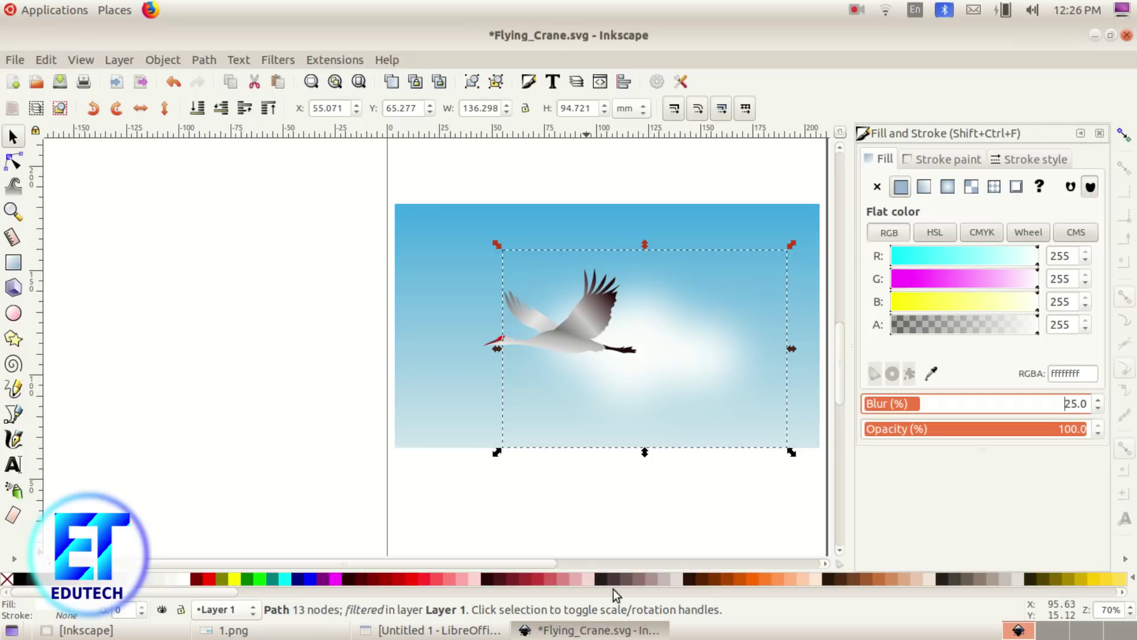
pyautogui.click(680, 520)
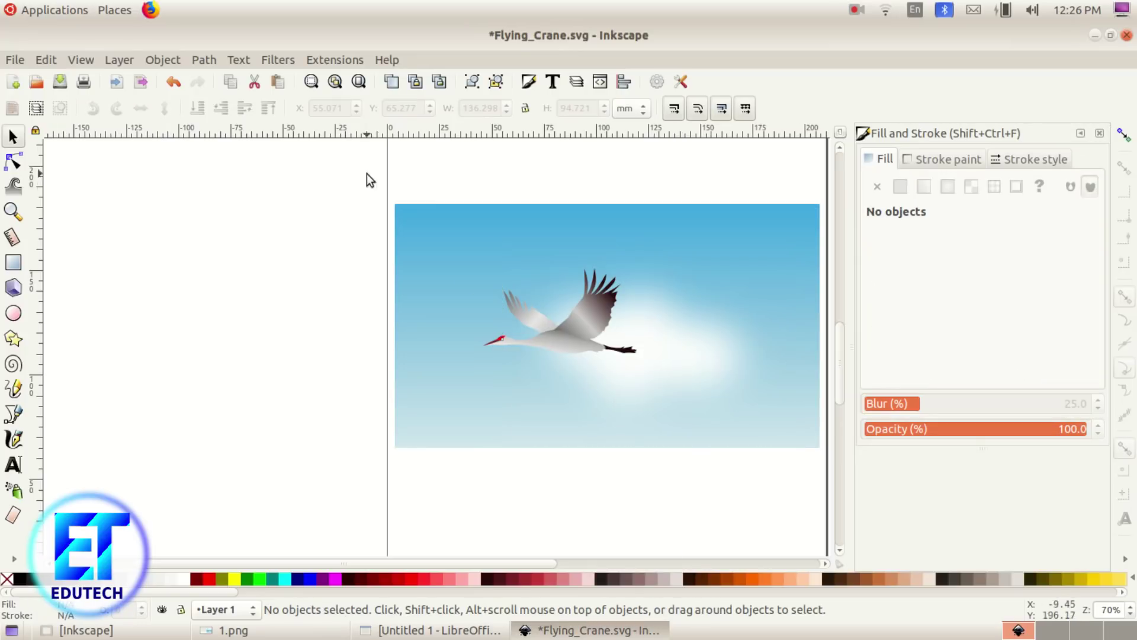
pyautogui.click(1100, 133)
pyautogui.moveTo(328, 186); pyautogui.dragTo(905, 529)
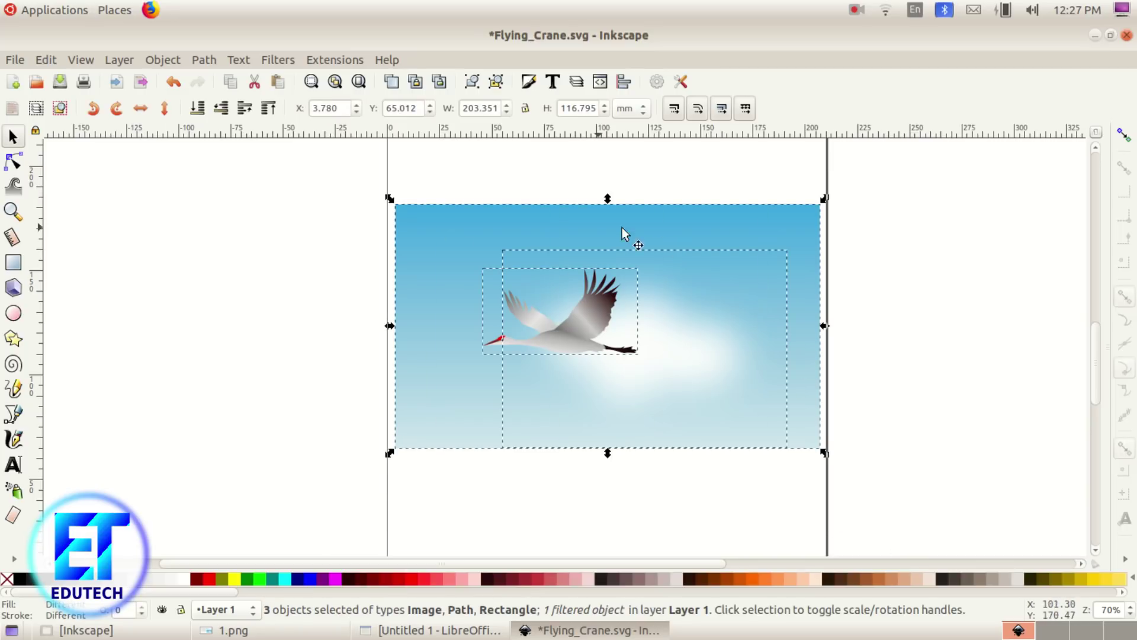
pyautogui.click(161, 60)
pyautogui.click(172, 180)
pyautogui.moveTo(525, 414); pyautogui.dragTo(522, 409)
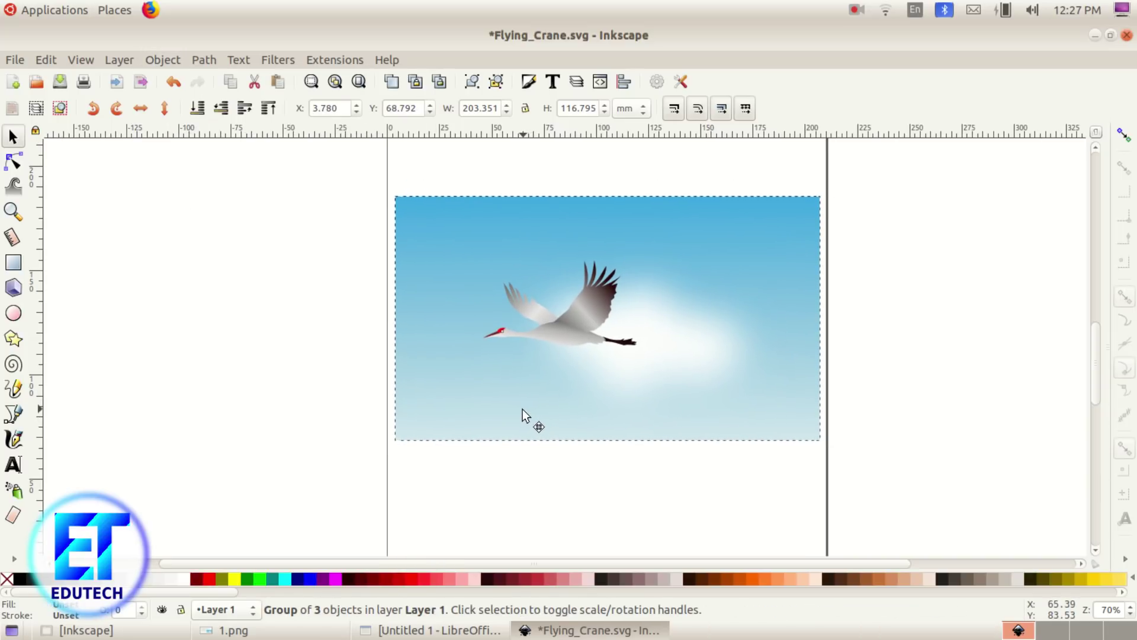
pyautogui.click(941, 416)
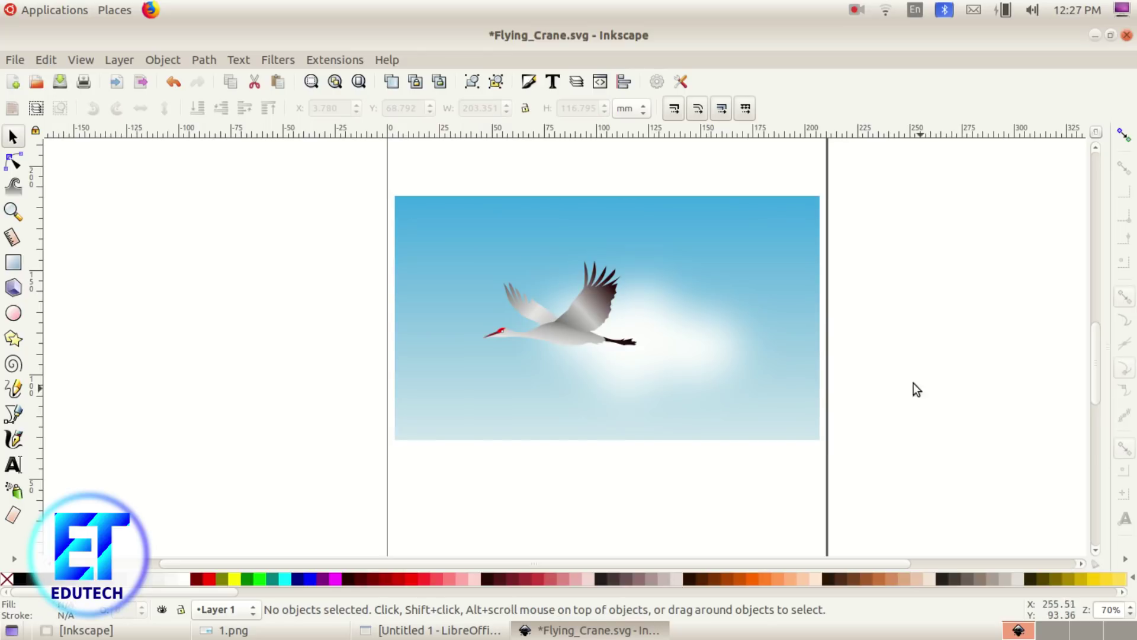
# - Save the drawing as an Inkscape SVG in the home folder's Exam10 directory, named with the student's register number followed by _1
pyautogui.click(16, 58)
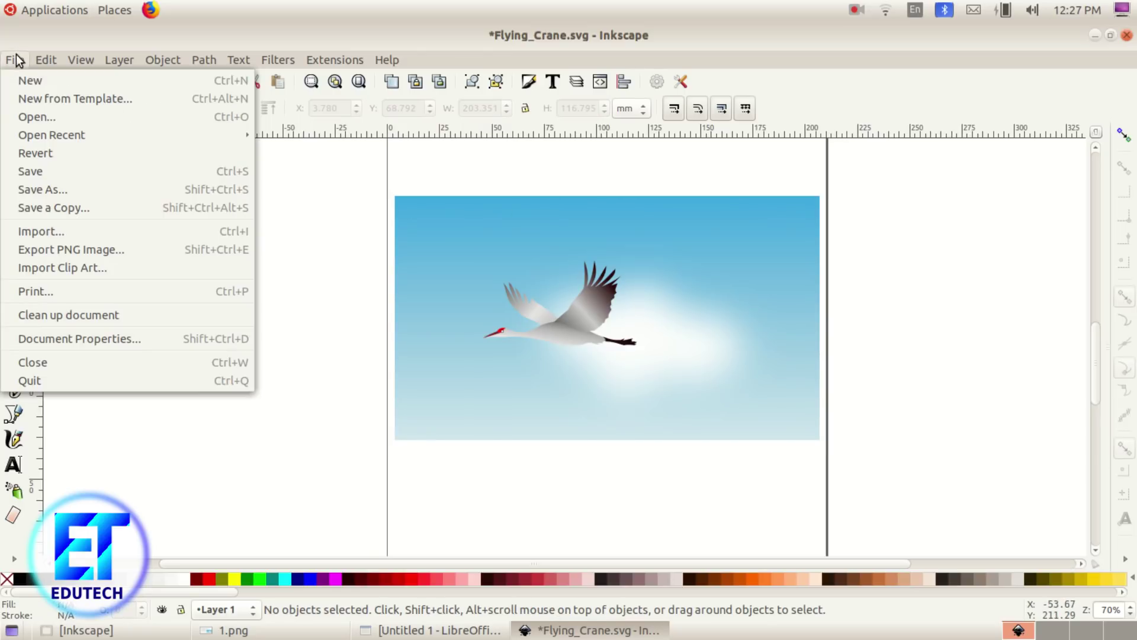
pyautogui.click(53, 189)
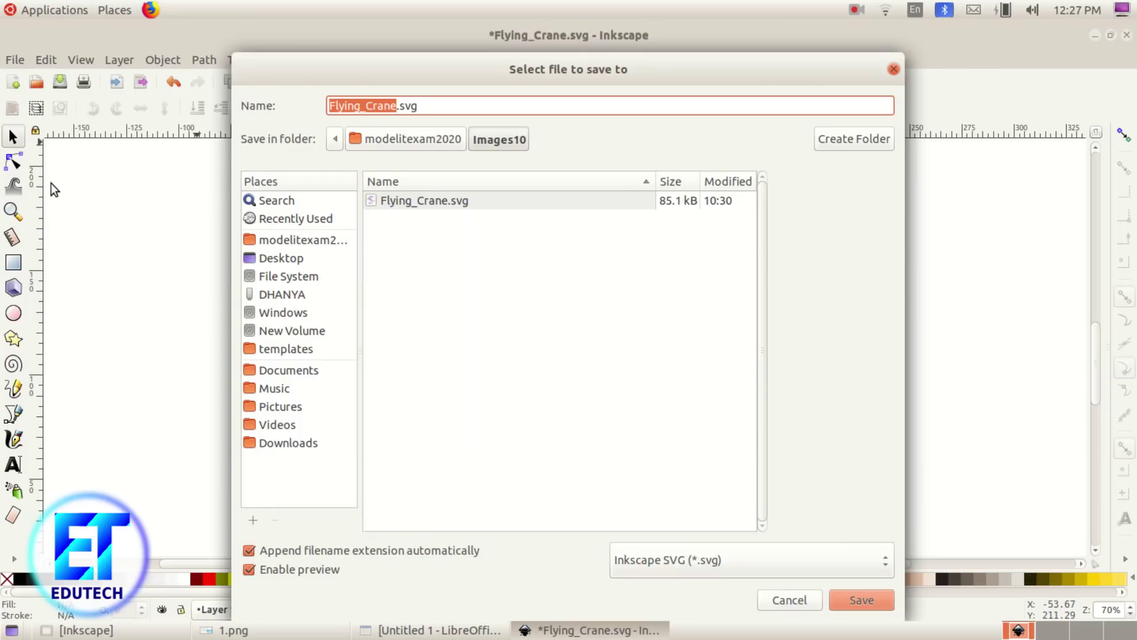
pyautogui.click(273, 241)
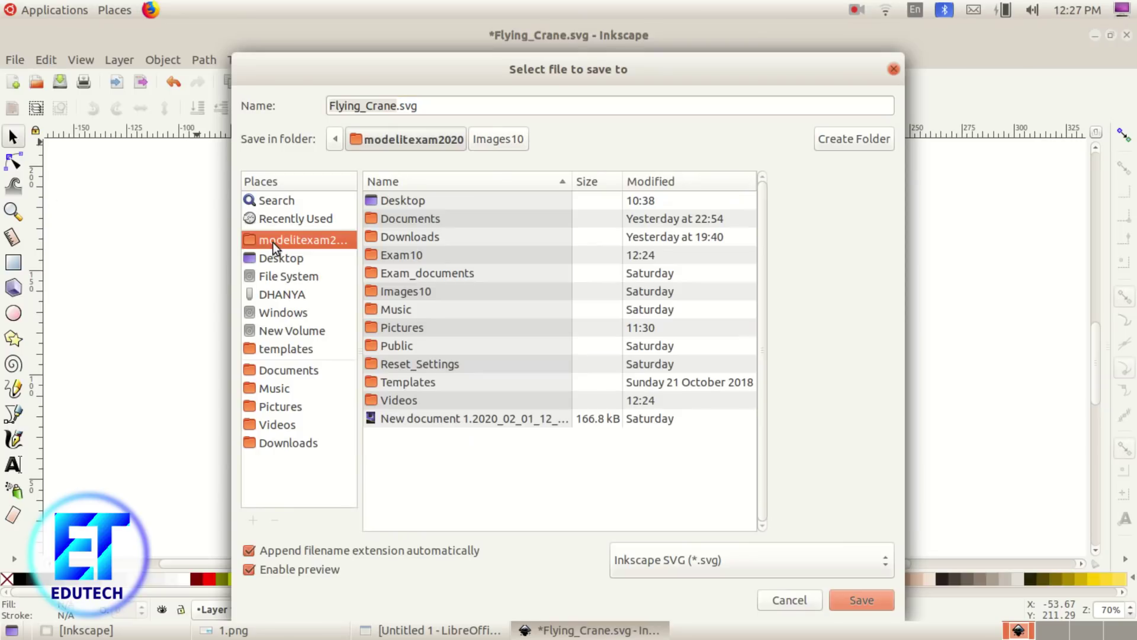
pyautogui.doubleClick(418, 254)
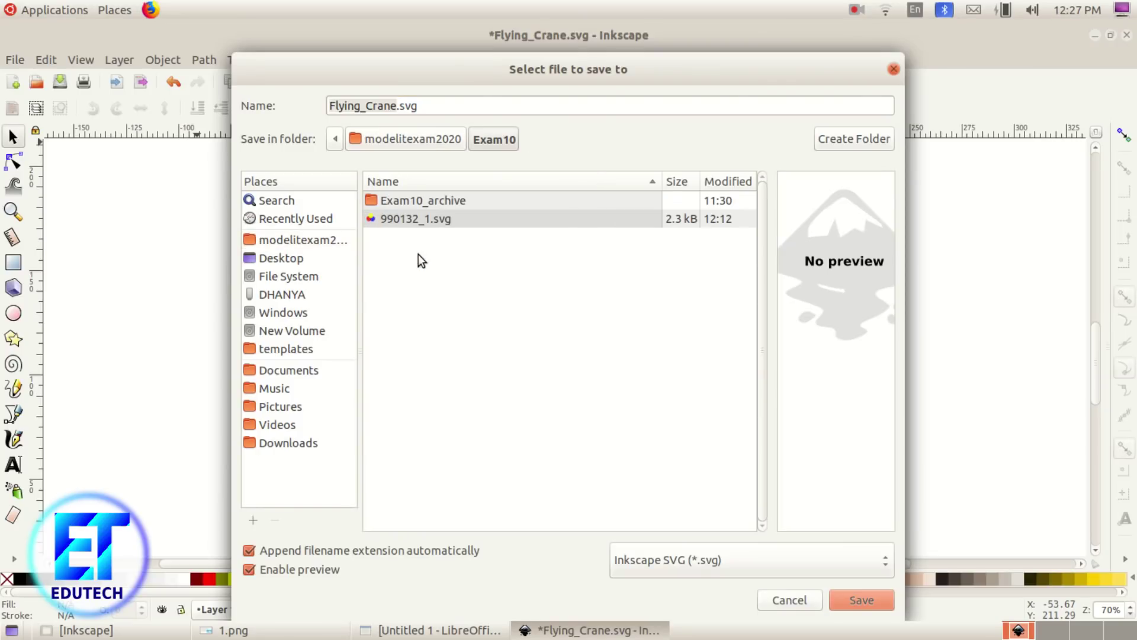
pyautogui.click(407, 106)
pyautogui.moveTo(397, 106); pyautogui.dragTo(318, 105)
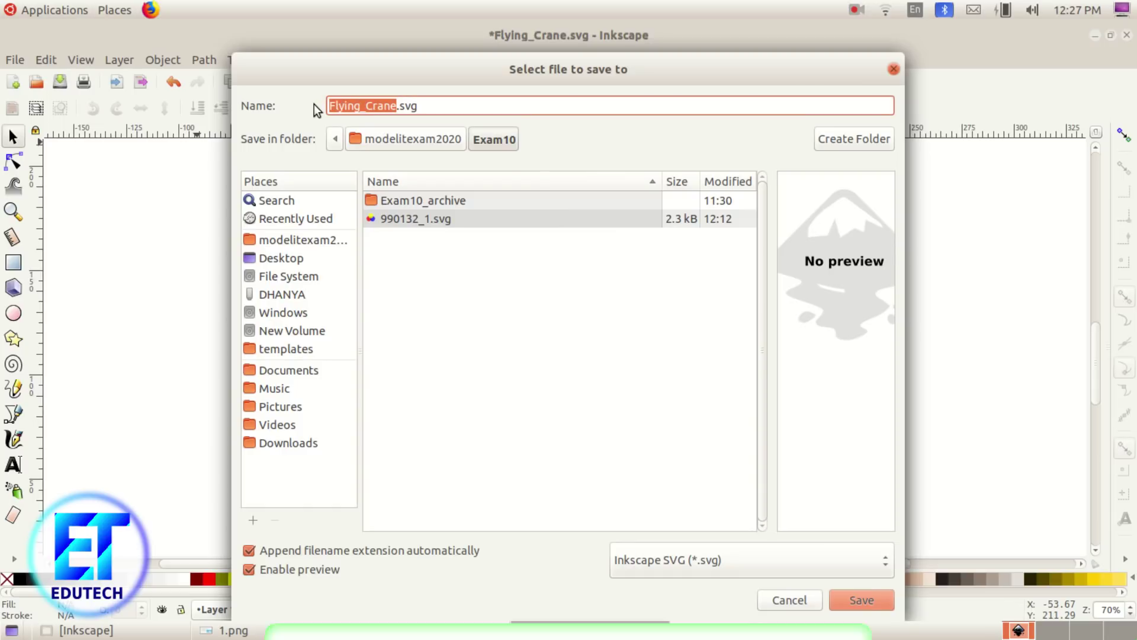
pyautogui.write('990234_1')
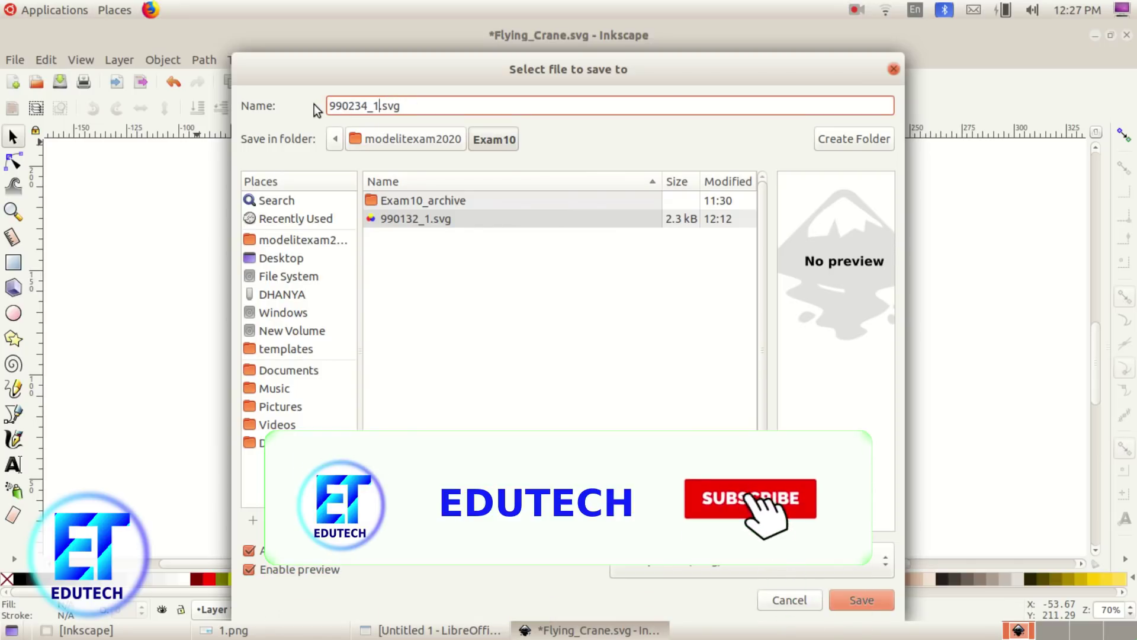
pyautogui.click(862, 604)
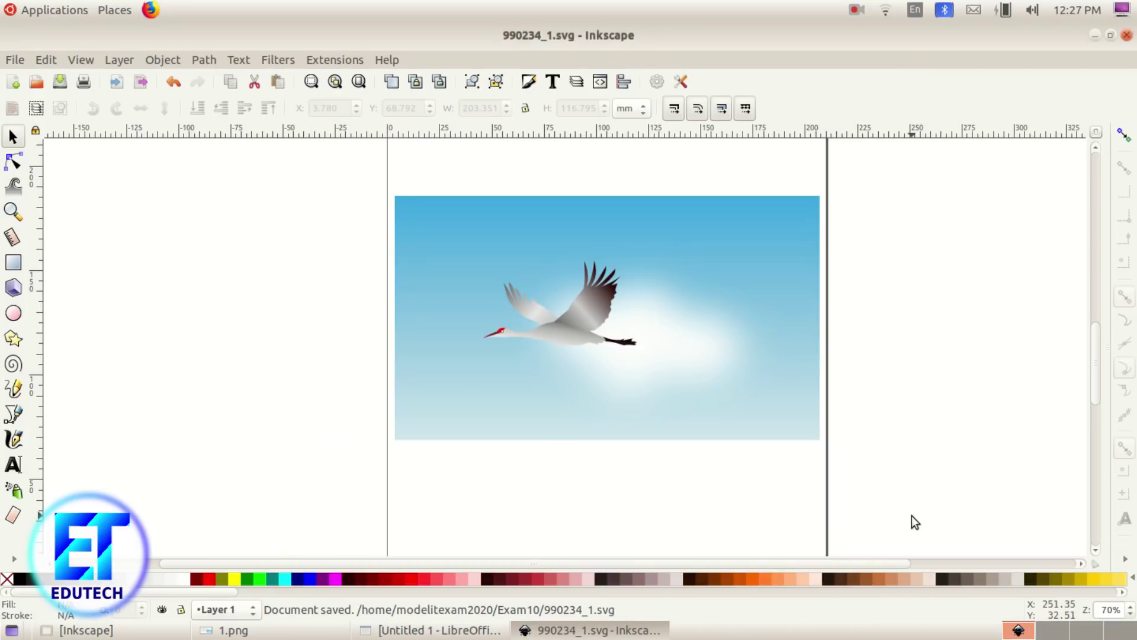
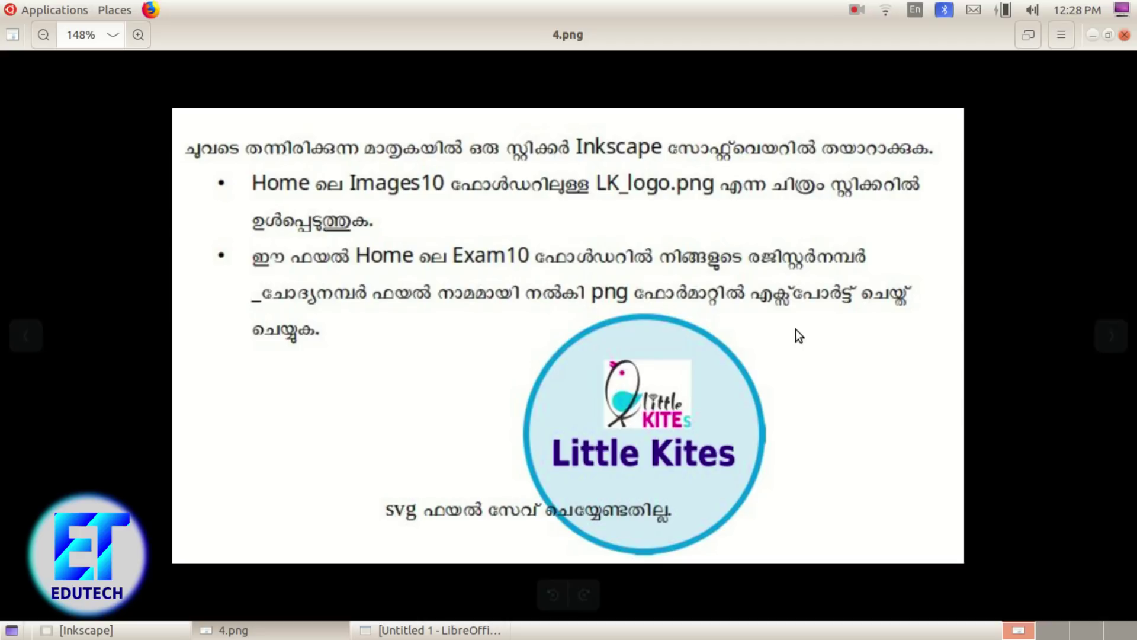
# - Open a new blank Inkscape document for the Little Kites sticker
pyautogui.click(59, 11)
pyautogui.moveTo(86, 227)
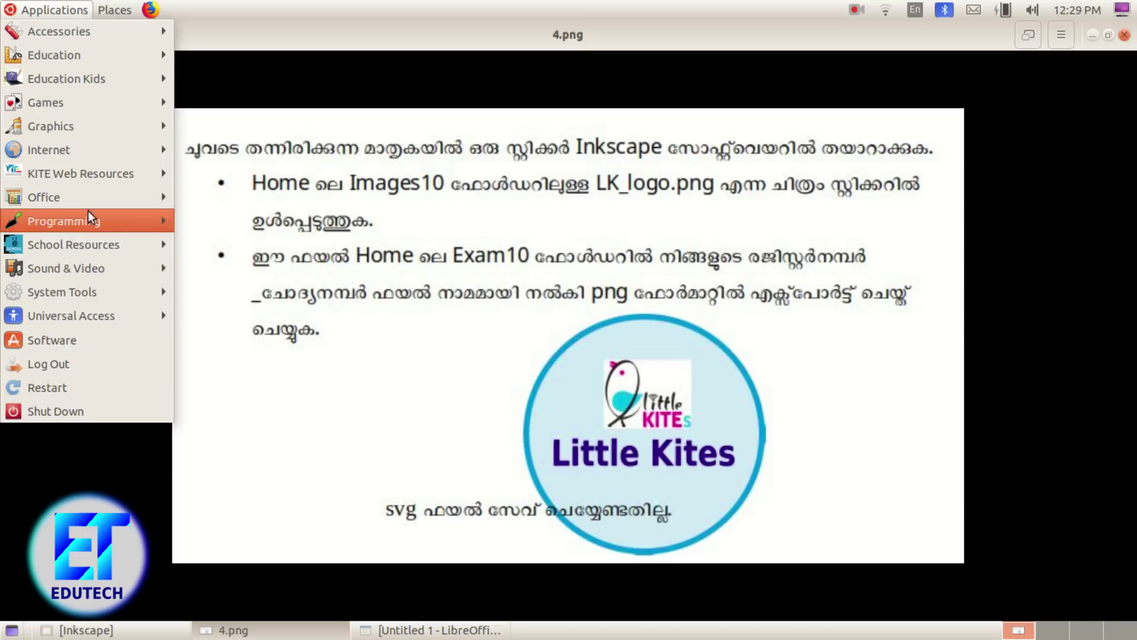
pyautogui.moveTo(91, 124)
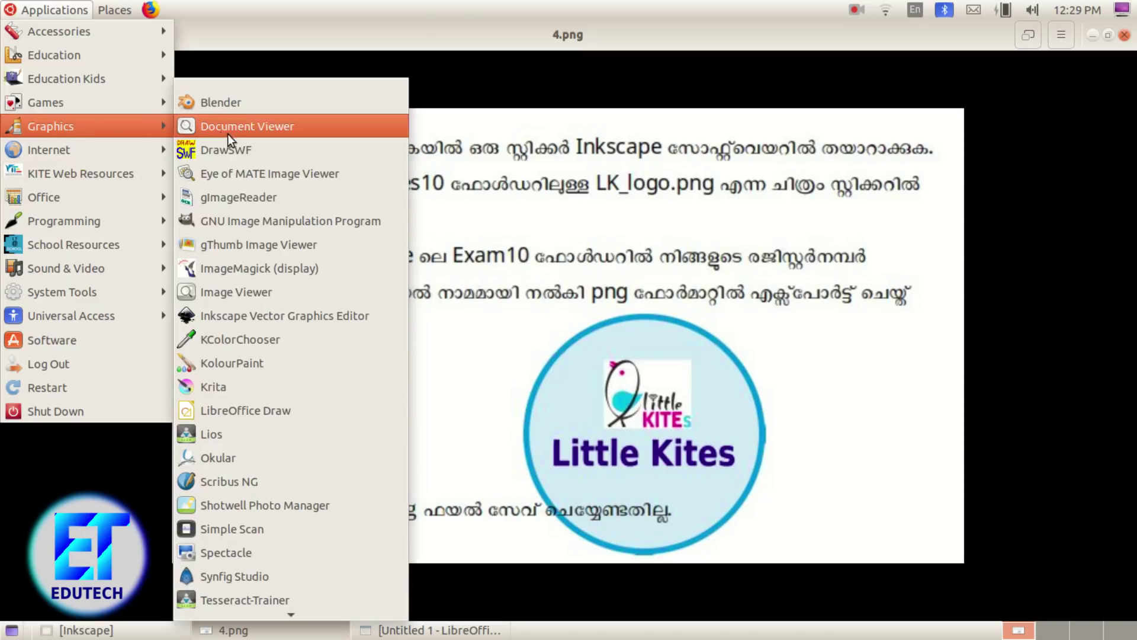
pyautogui.click(268, 324)
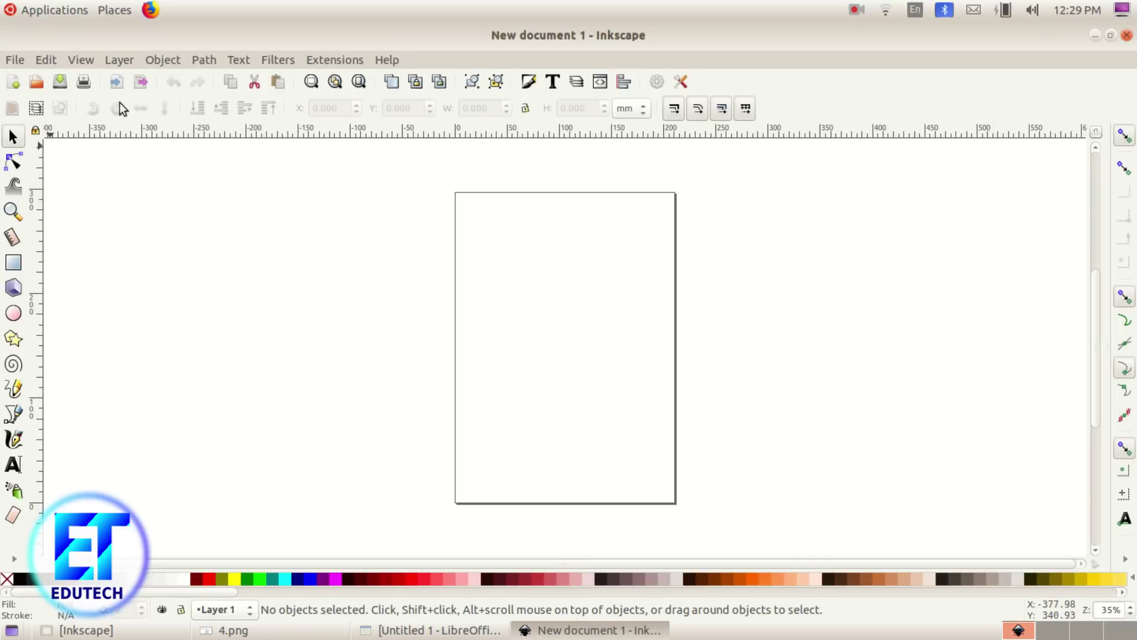
# - Hide the page border in the document properties
pyautogui.click(14, 60)
pyautogui.click(49, 338)
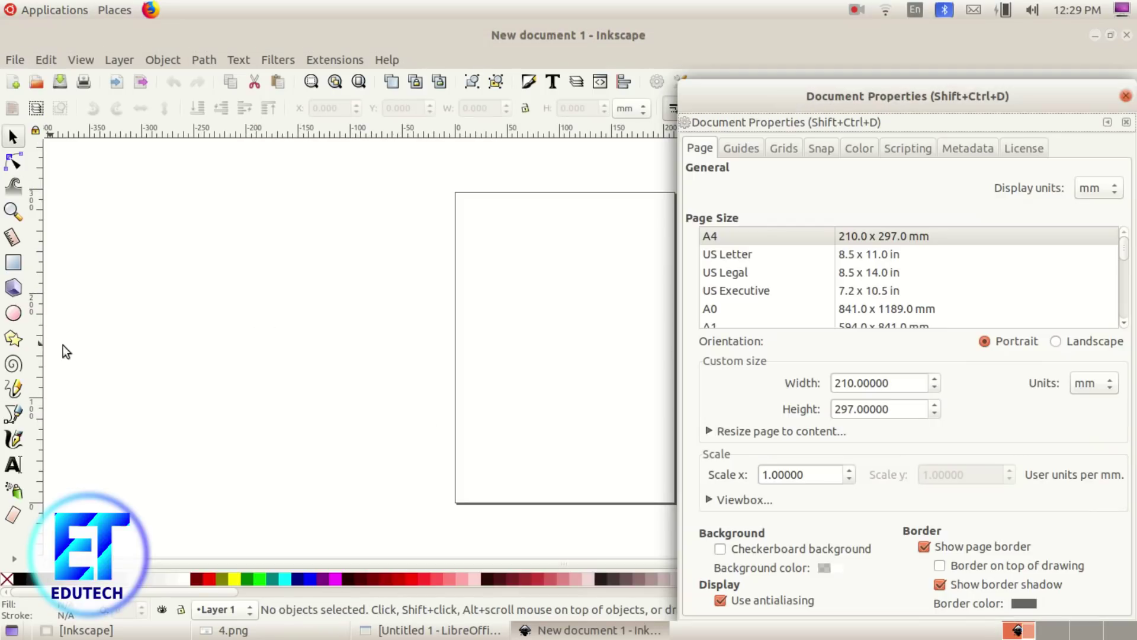
pyautogui.click(924, 546)
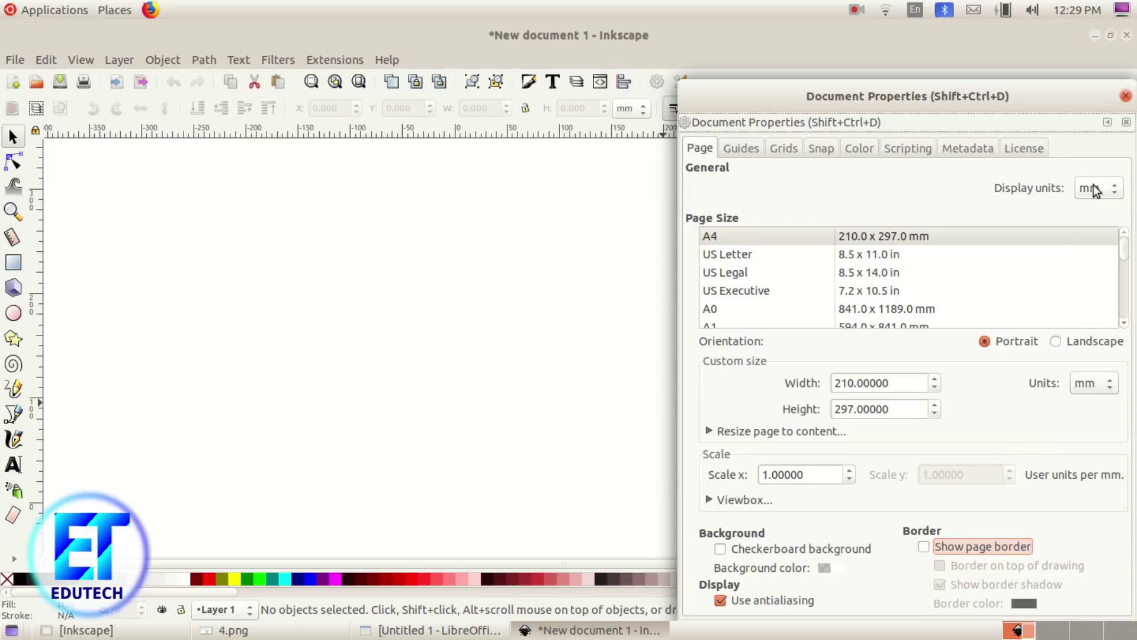
pyautogui.click(1121, 97)
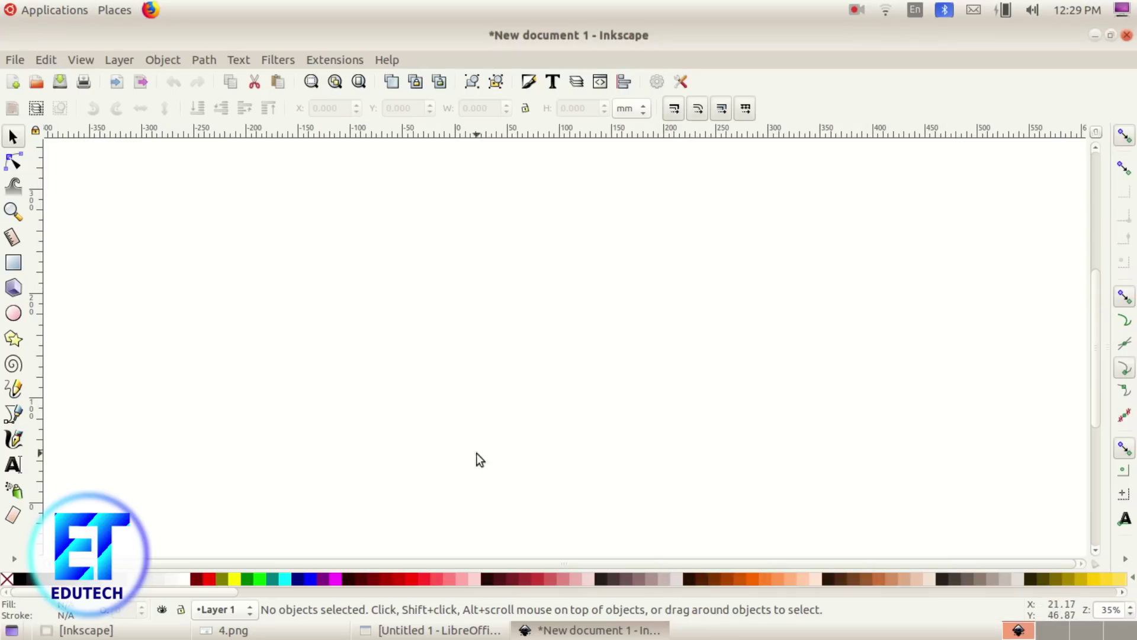
pyautogui.click(480, 626)
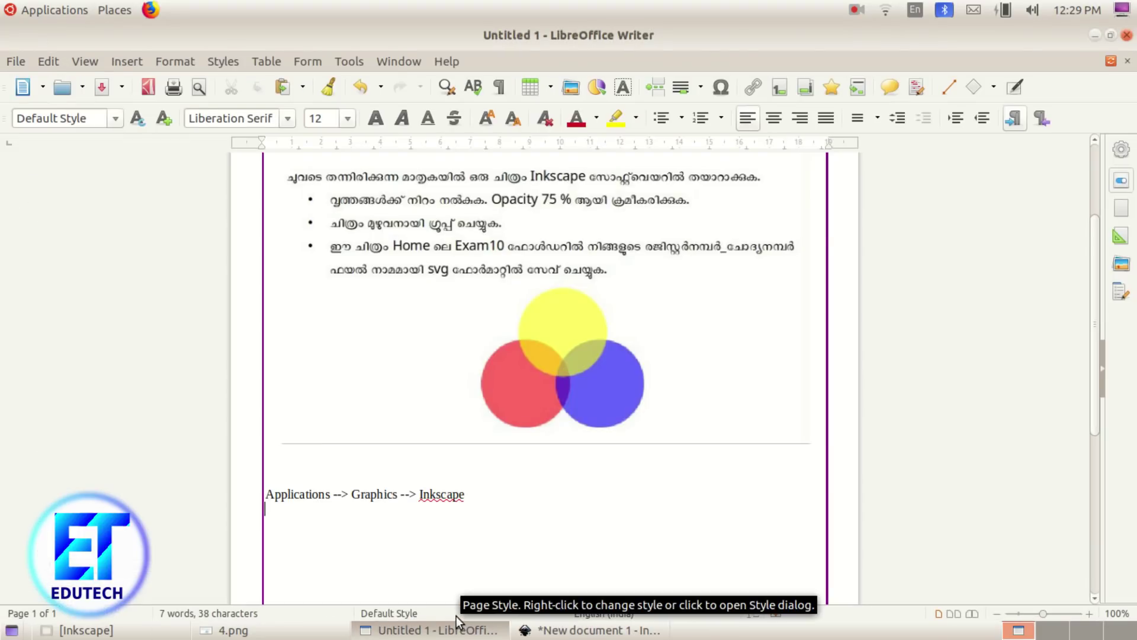
pyautogui.click(456, 616)
pyautogui.click(446, 630)
pyautogui.click(445, 630)
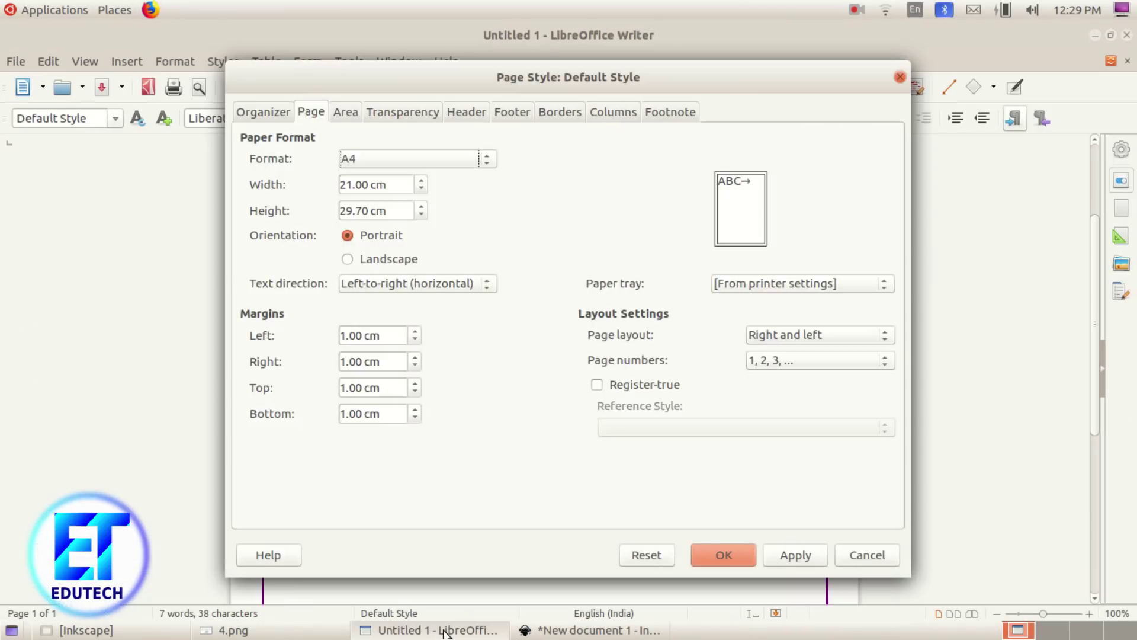
pyautogui.click(473, 630)
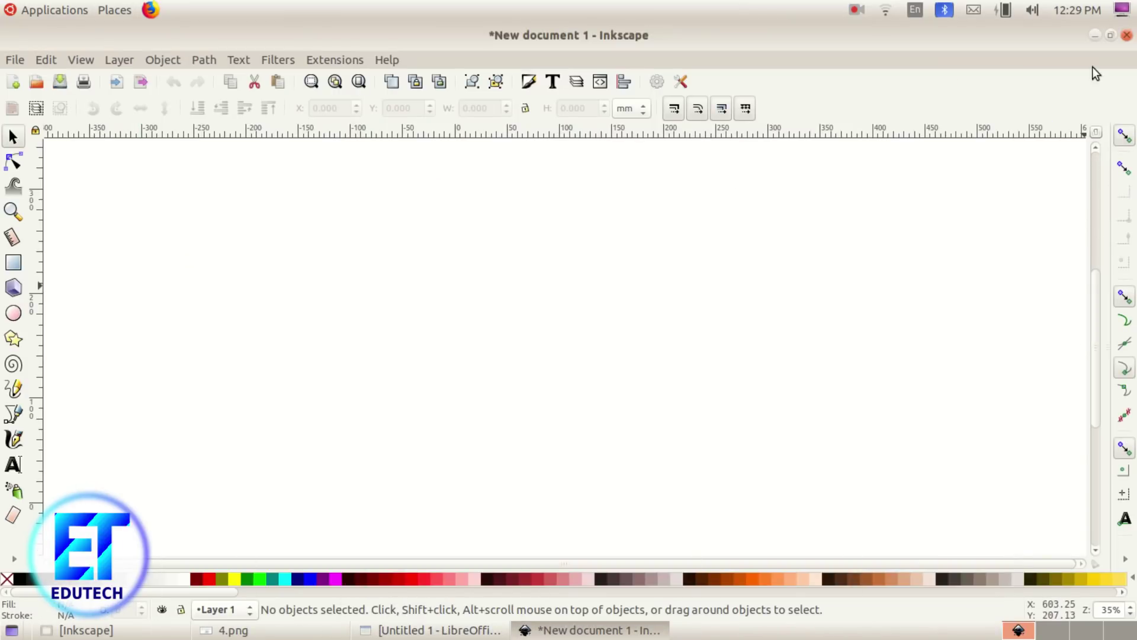
# - Check the question in 4.png, import LK_logo.png from Images10 as an embedded image, and place it in the canvas's upper-left area
pyautogui.click(1096, 28)
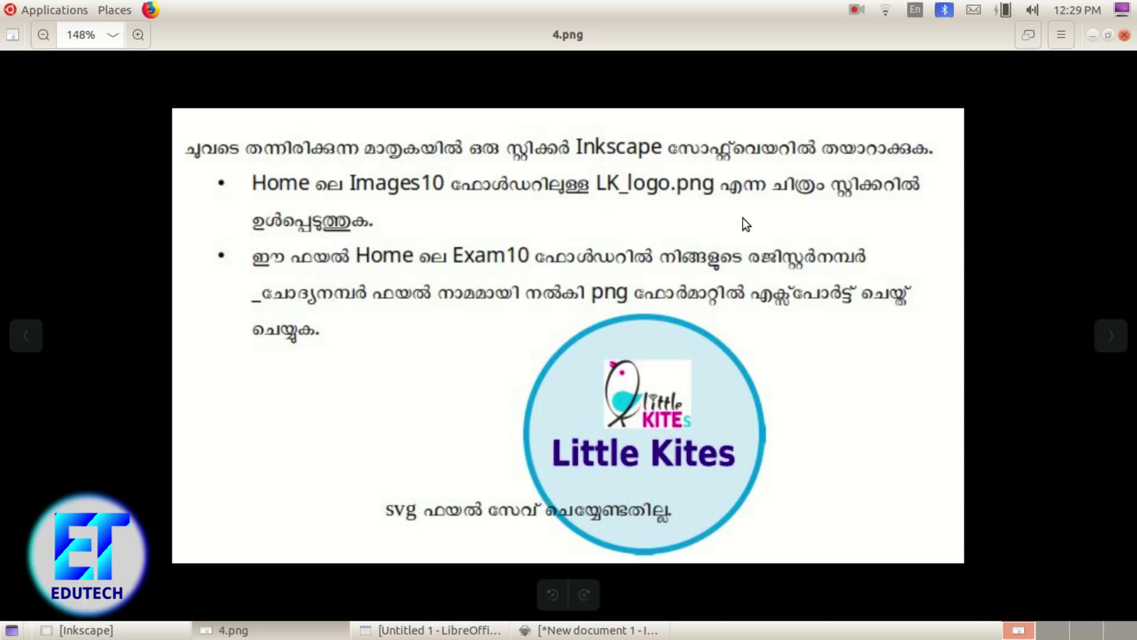
pyautogui.click(590, 630)
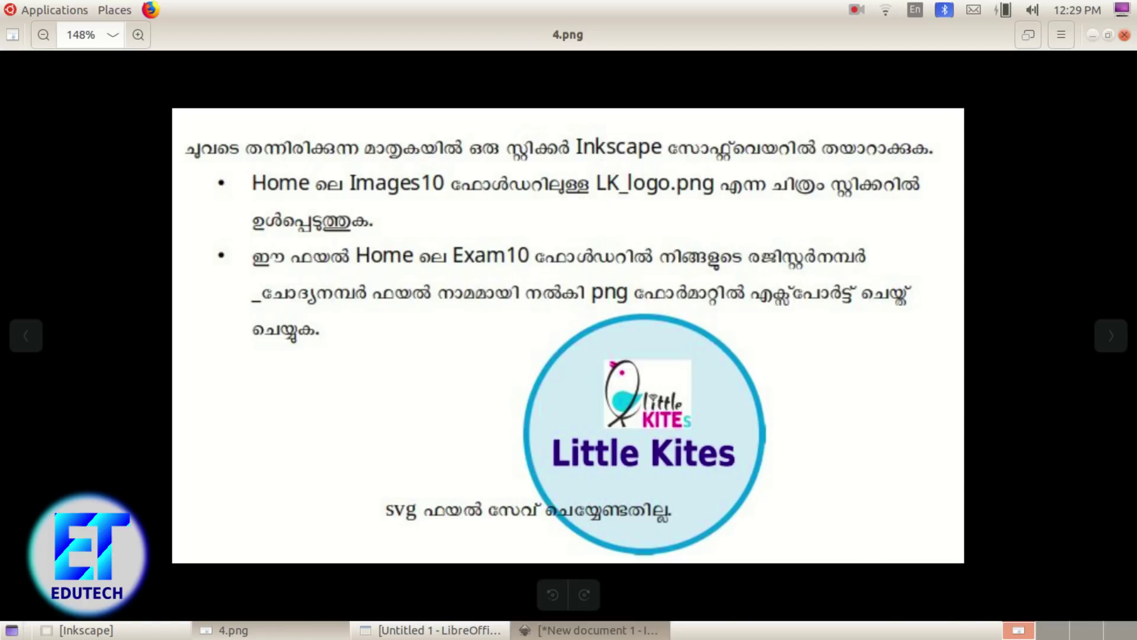
pyautogui.click(13, 60)
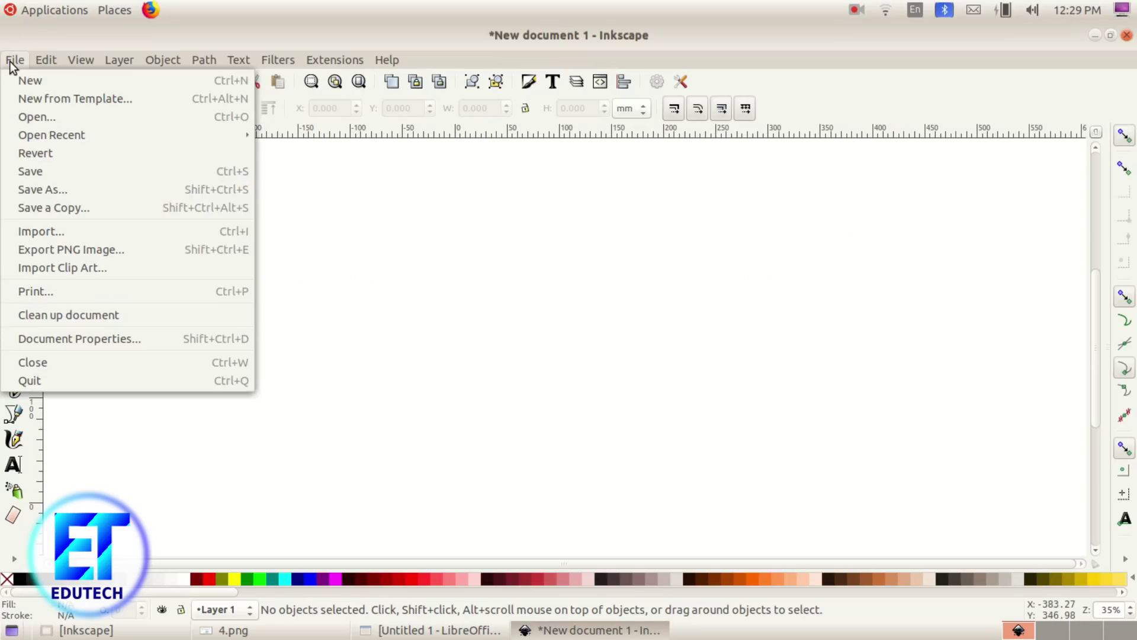
pyautogui.click(55, 233)
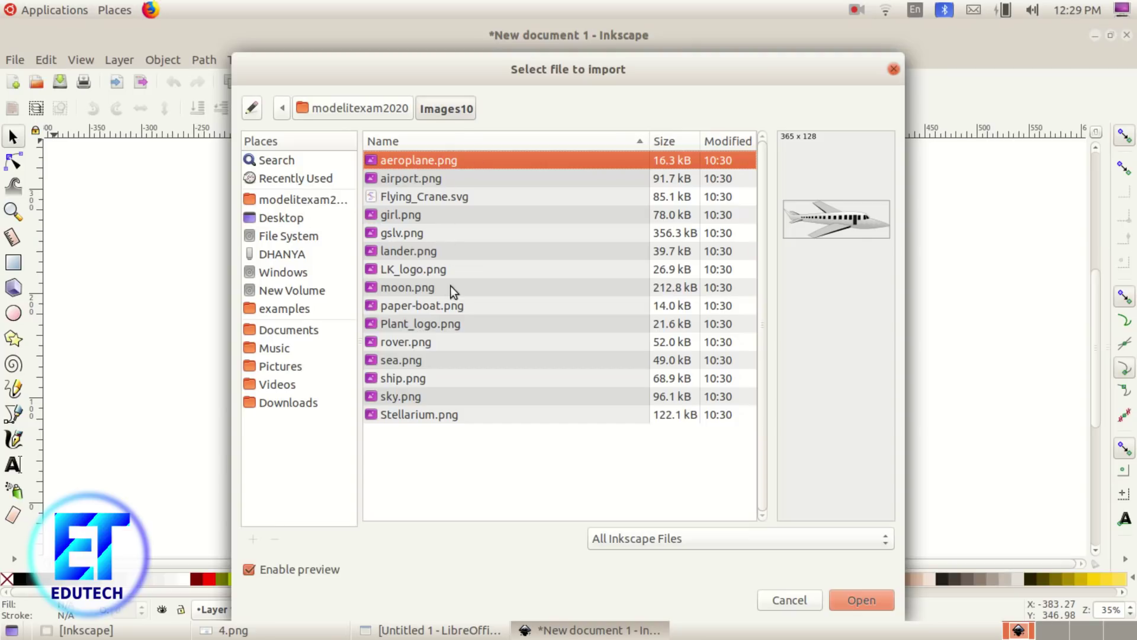
pyautogui.click(411, 269)
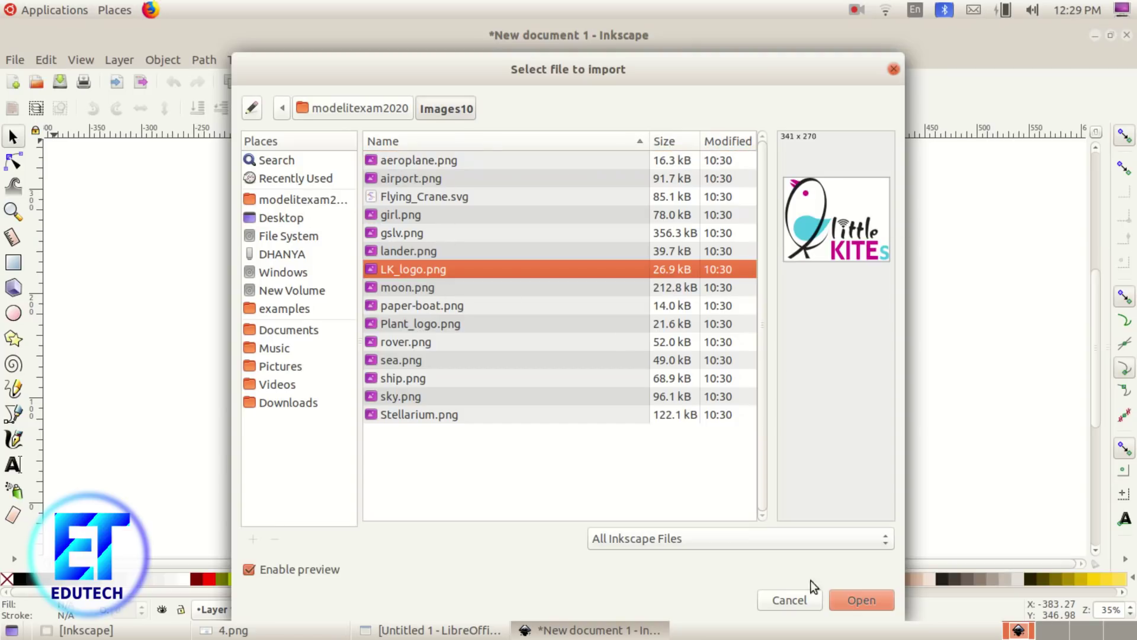
pyautogui.click(860, 600)
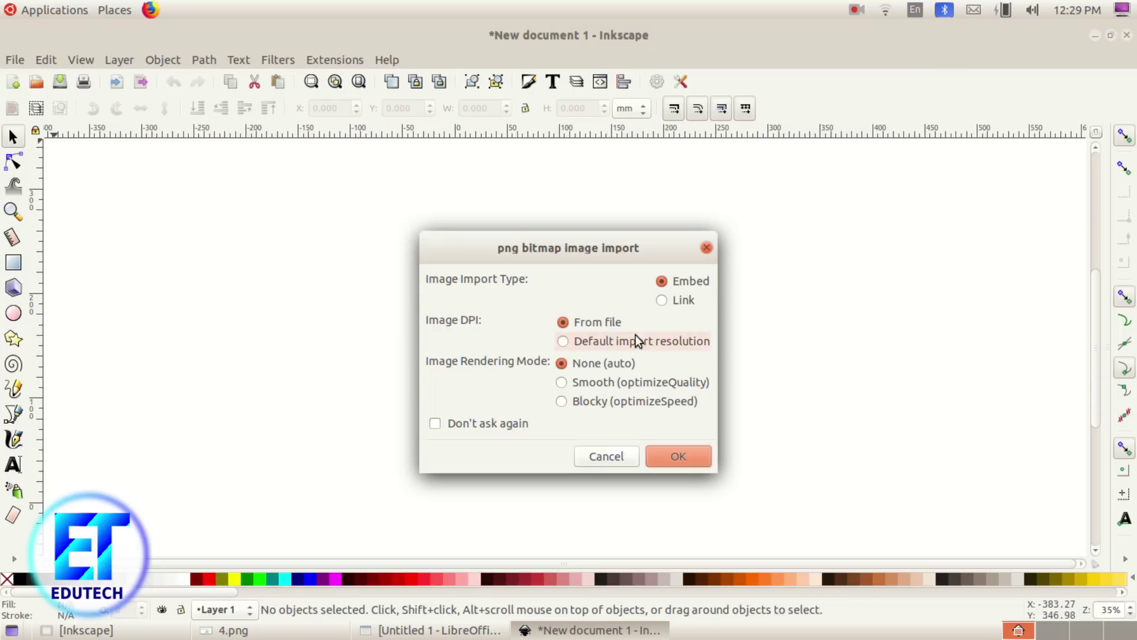
pyautogui.click(661, 457)
pyautogui.moveTo(655, 454); pyautogui.dragTo(133, 231)
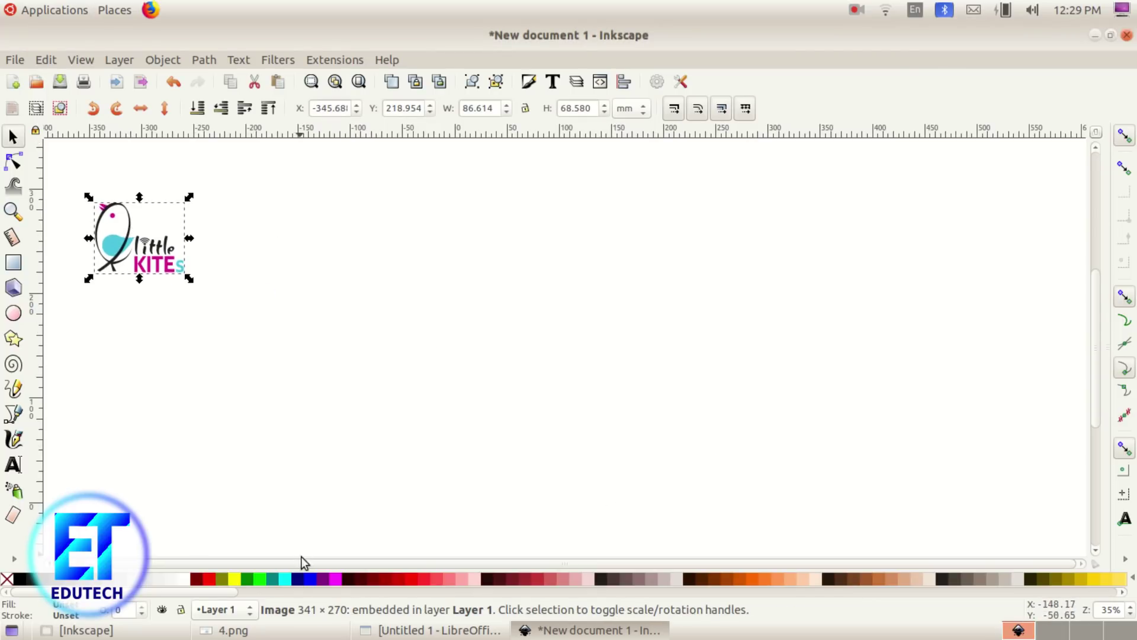
# - Draw an ellipse with radii of about 80 by 73 mm below and beside the logo, and fill it with cyan
pyautogui.click(353, 632)
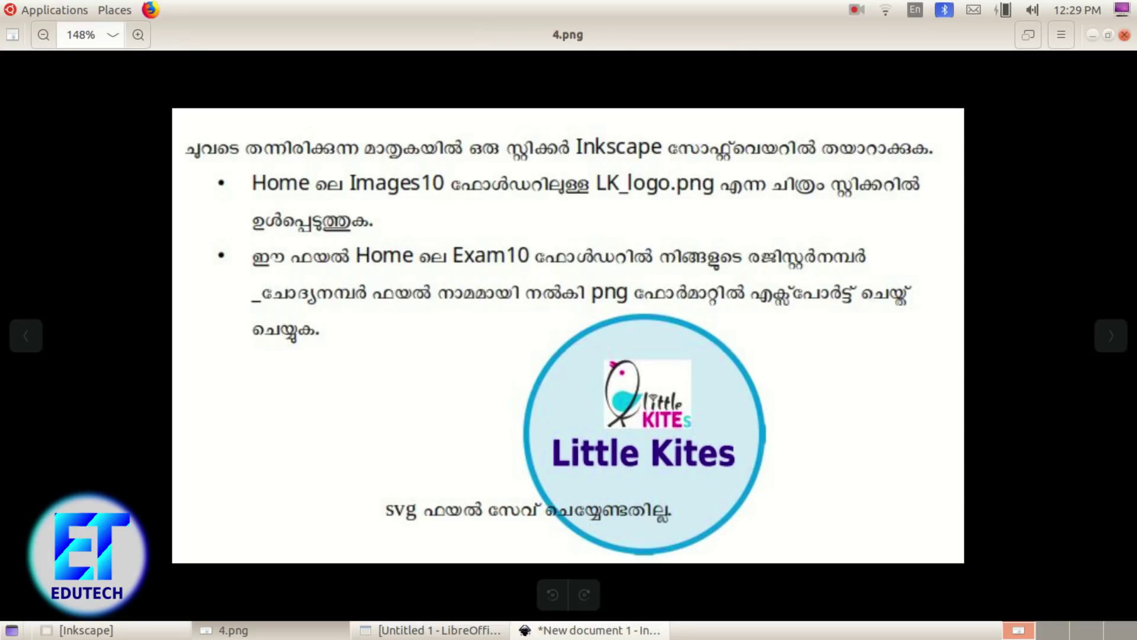
pyautogui.click(544, 631)
pyautogui.click(13, 313)
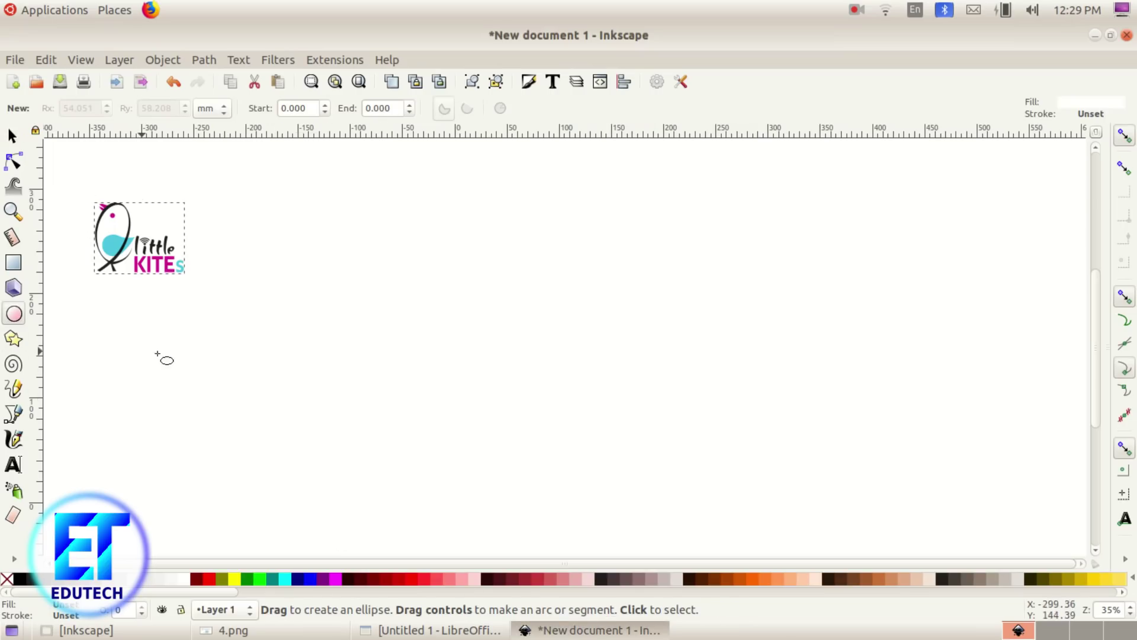
pyautogui.moveTo(318, 311); pyautogui.dragTo(484, 464)
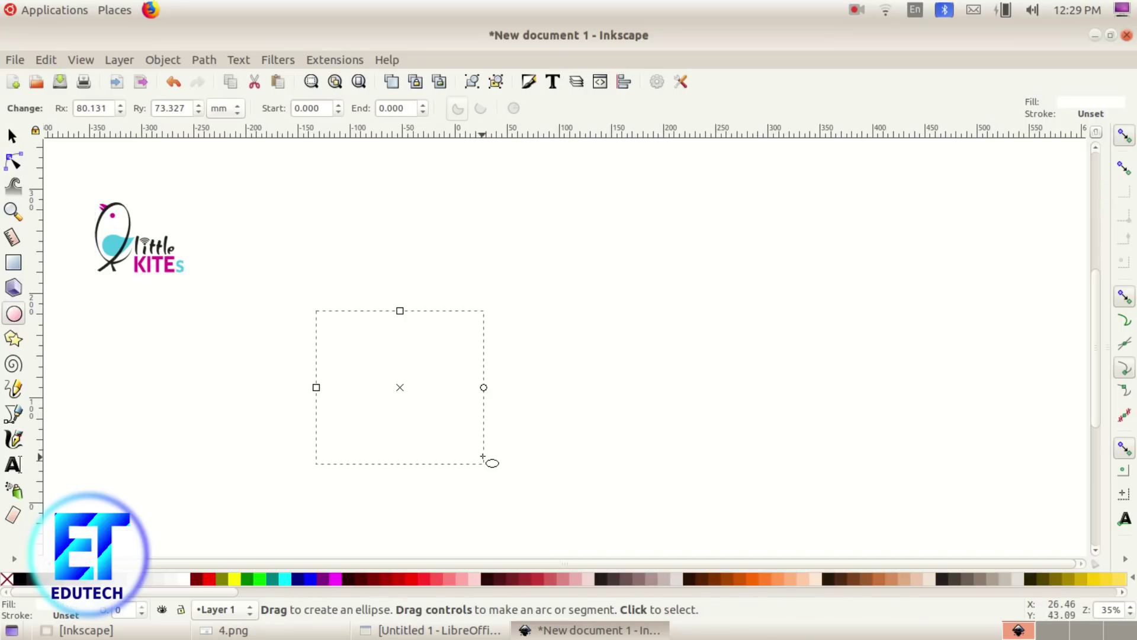
pyautogui.click(296, 583)
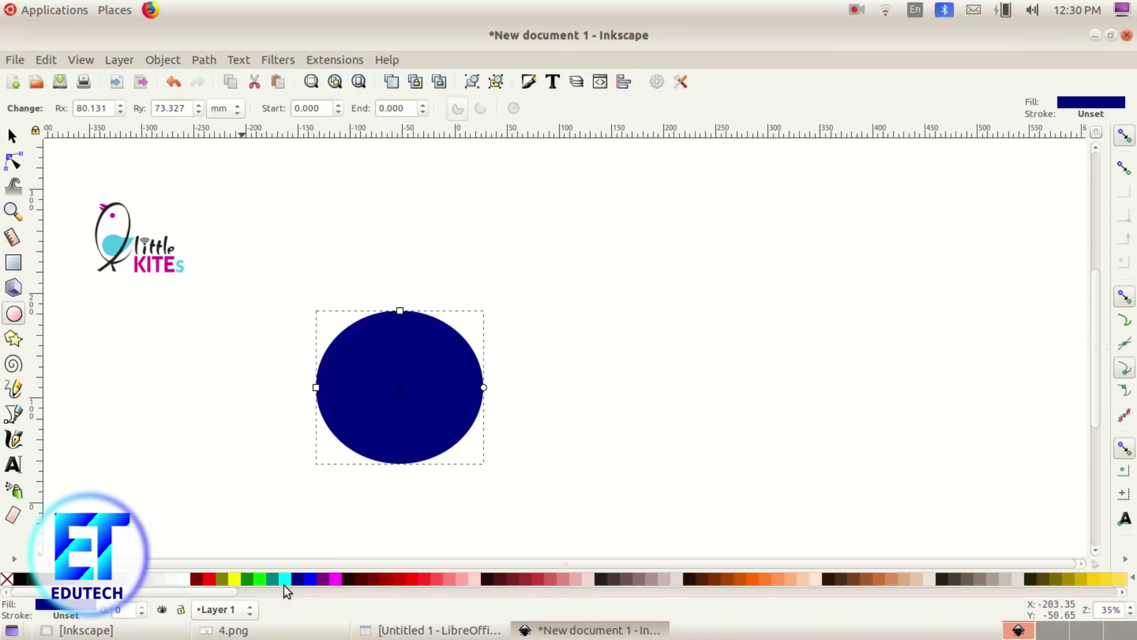
pyautogui.click(285, 581)
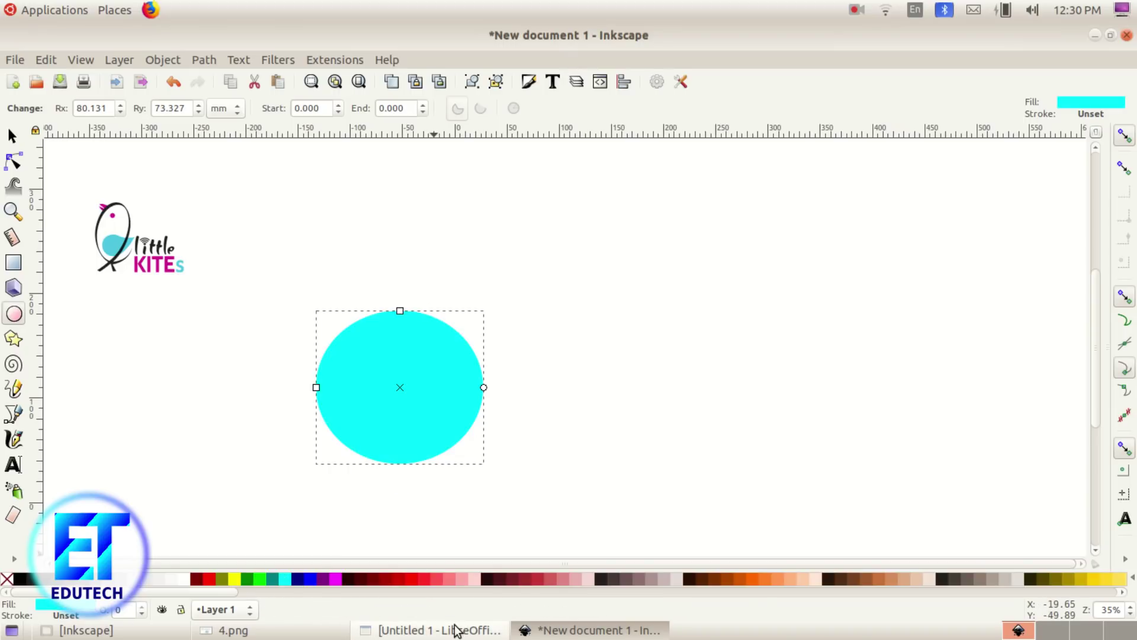
# - Recolour the ellipse pale blue (d5f6ff) and arrange the enlarged Inkscape window beside the 4.png reference image
pyautogui.click(233, 629)
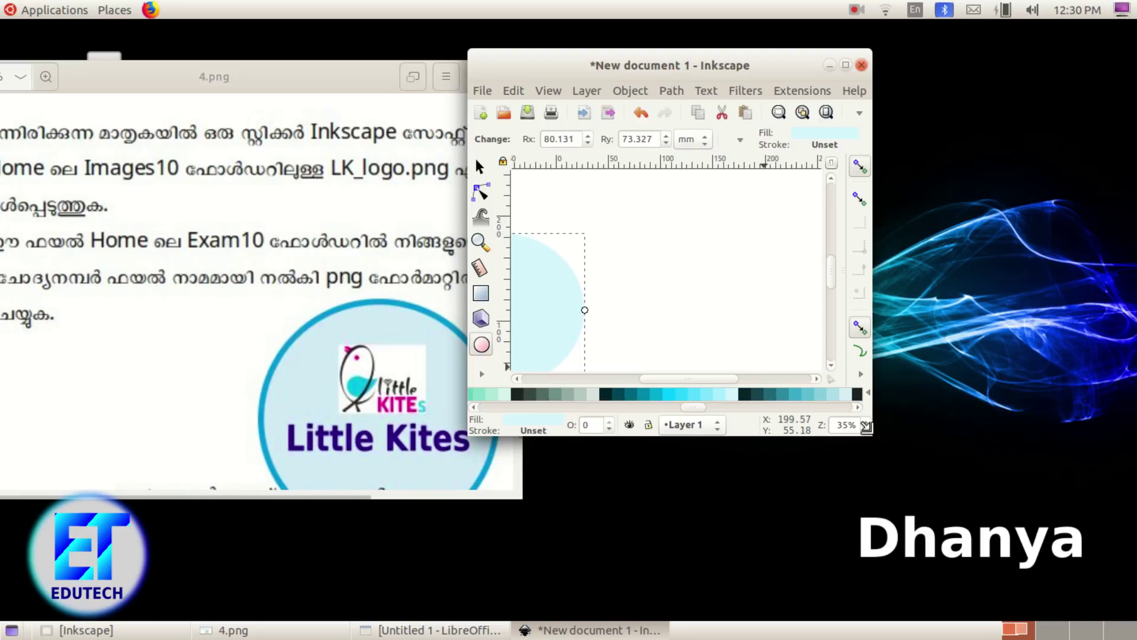
pyautogui.moveTo(871, 438); pyautogui.dragTo(1053, 566)
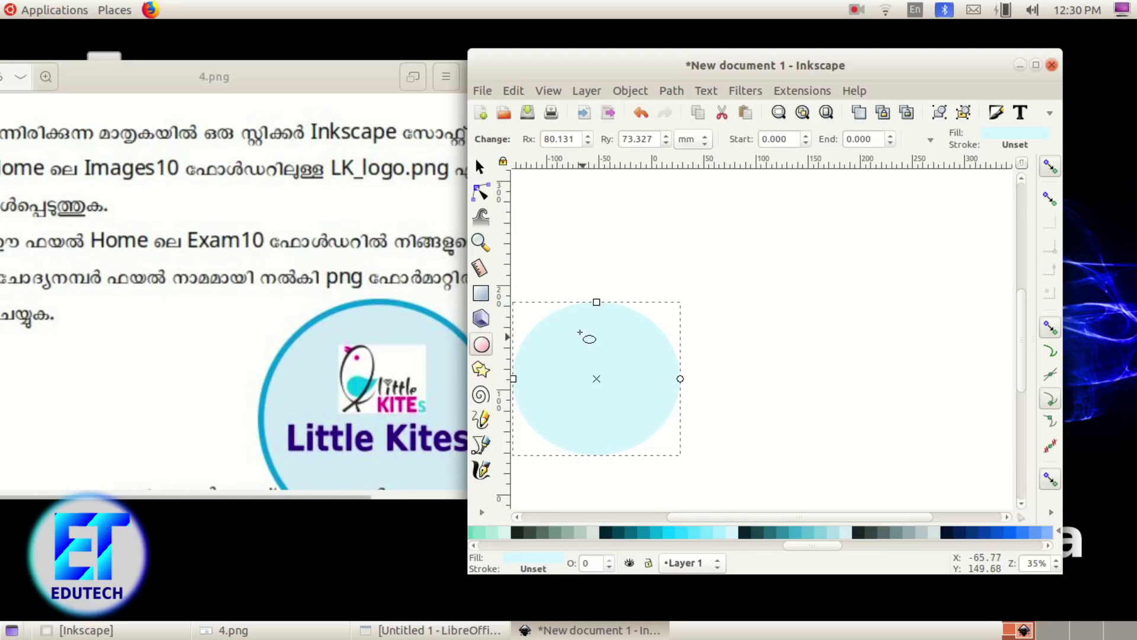
pyautogui.click(480, 167)
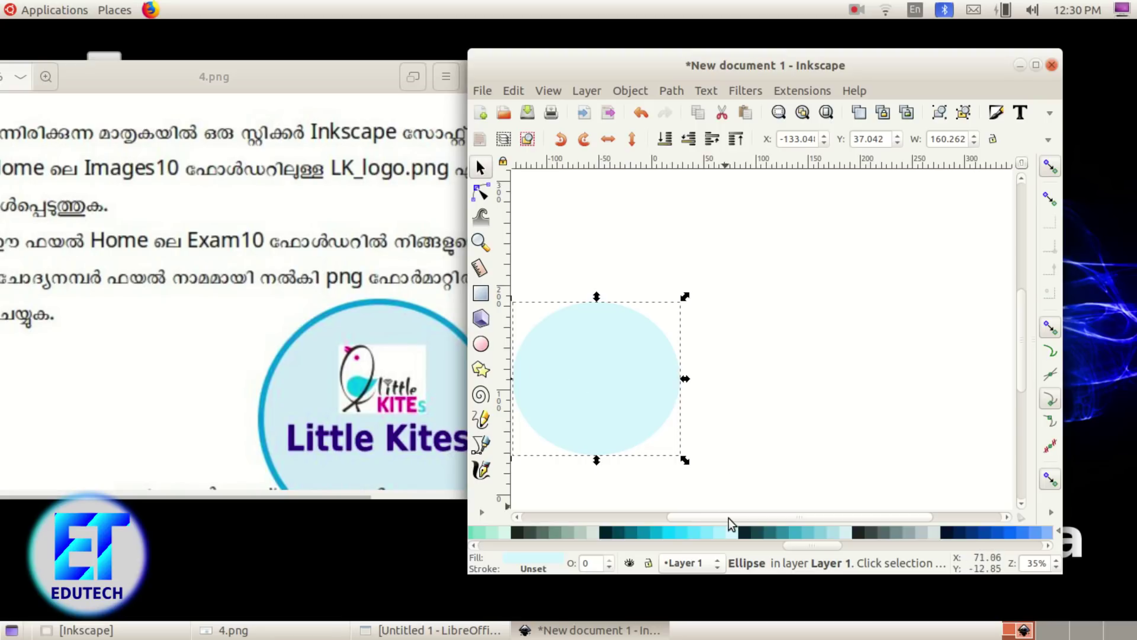
pyautogui.moveTo(728, 518); pyautogui.dragTo(690, 519)
# - Give the pale blue ellipse a flat teal stroke with colour 347c7d
pyautogui.click(620, 93)
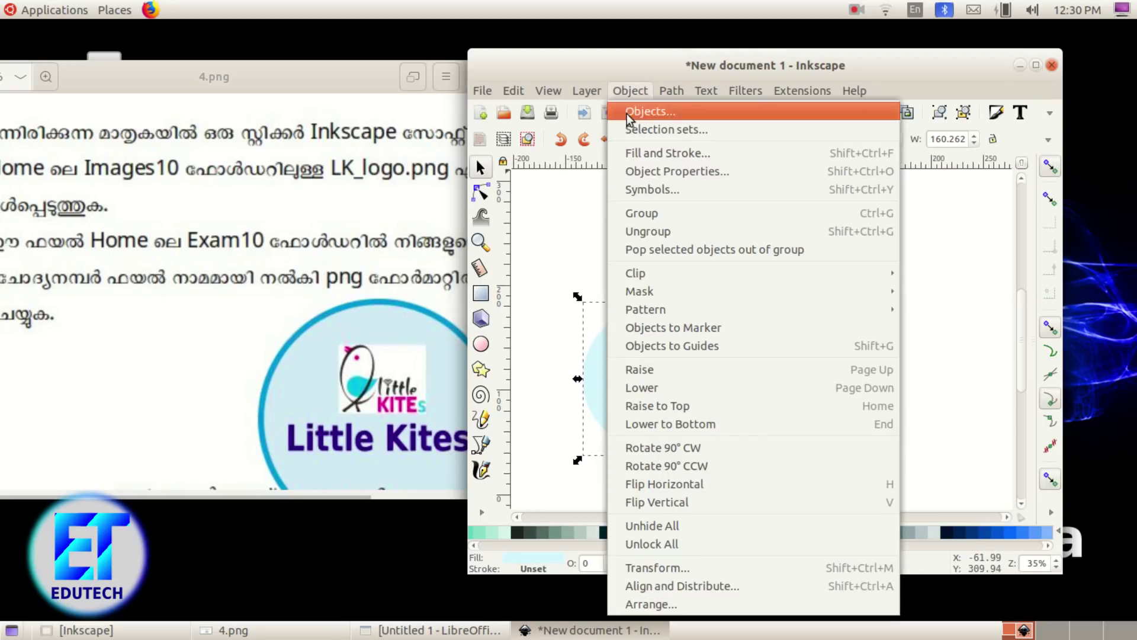
pyautogui.click(645, 151)
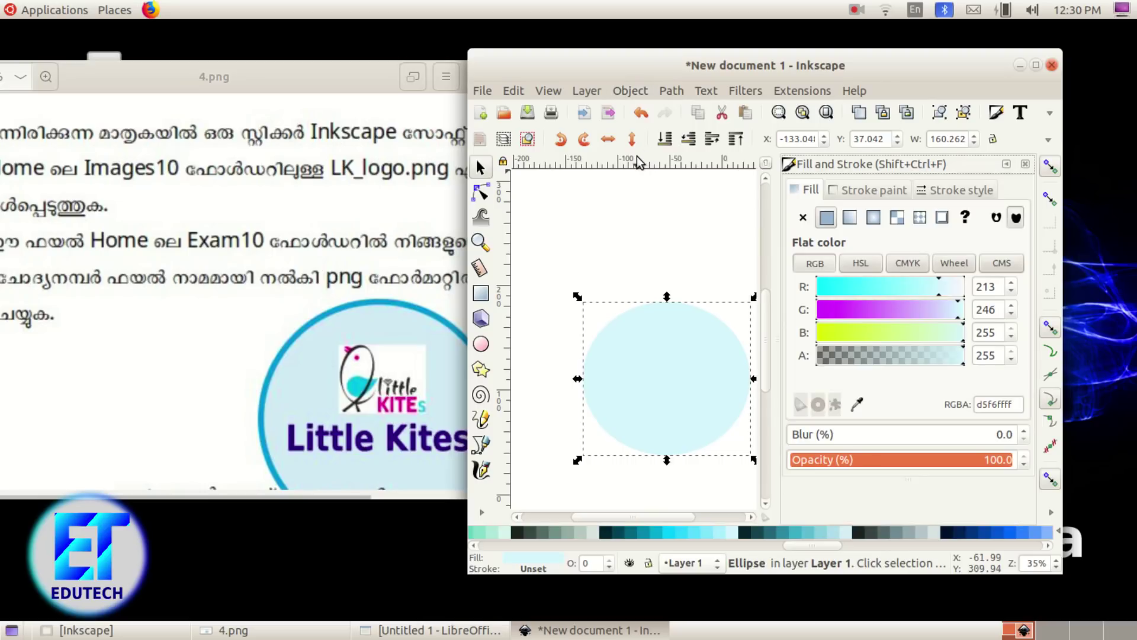
pyautogui.click(850, 193)
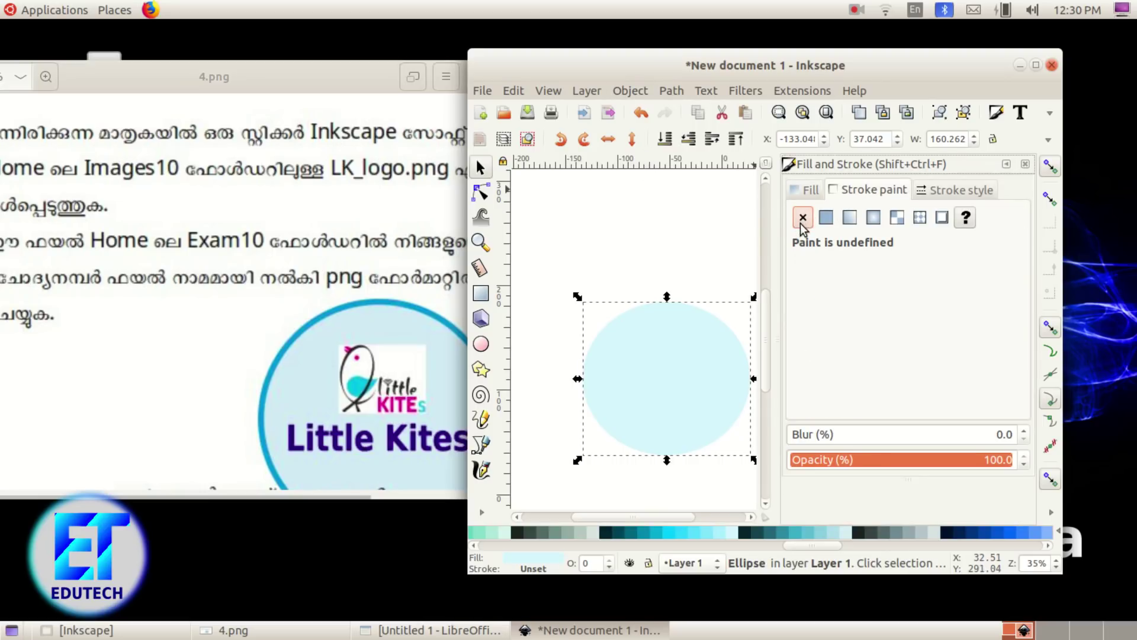
pyautogui.click(823, 219)
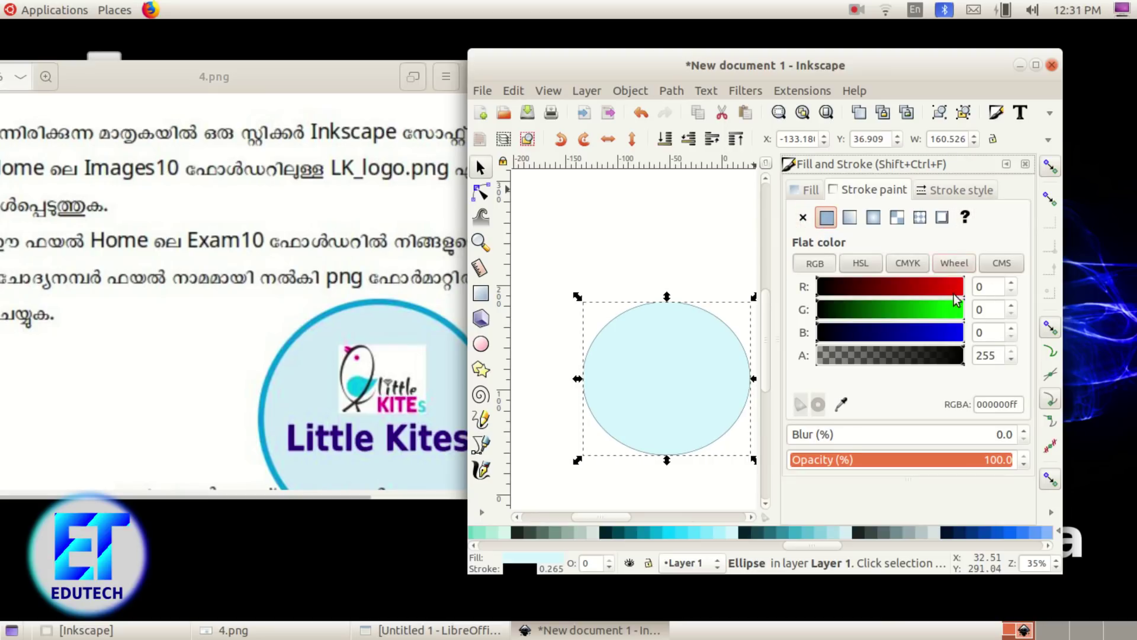
pyautogui.click(959, 268)
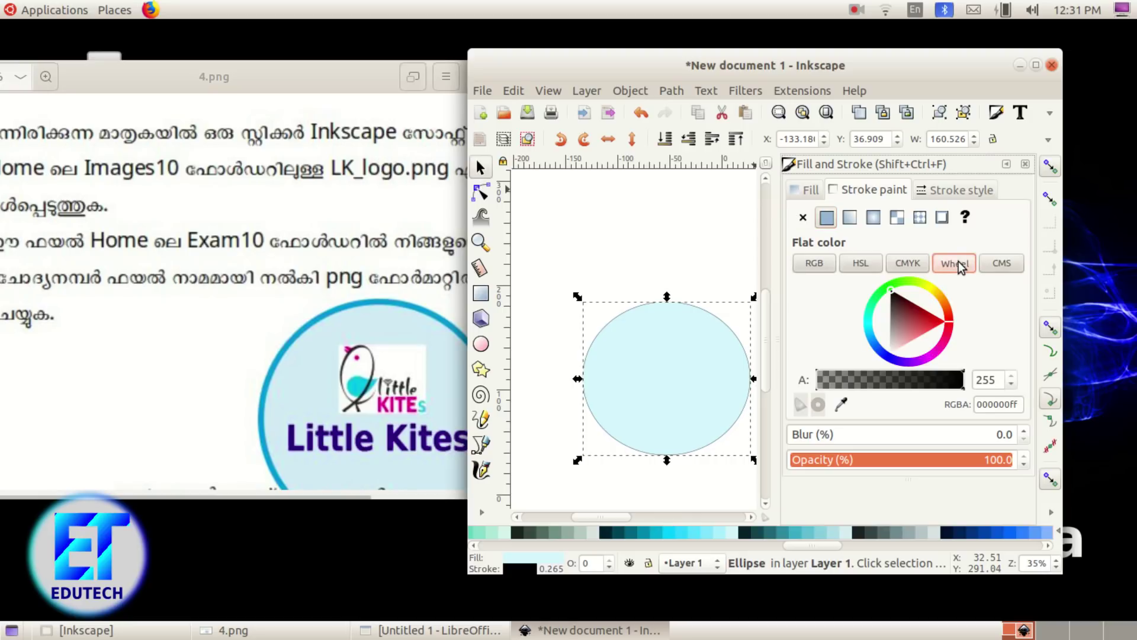
pyautogui.moveTo(880, 355)
pyautogui.mouseDown()
pyautogui.moveTo(866, 323)
pyautogui.moveTo(899, 330)
pyautogui.moveTo(913, 309)
pyautogui.moveTo(910, 330)
pyautogui.mouseUp()
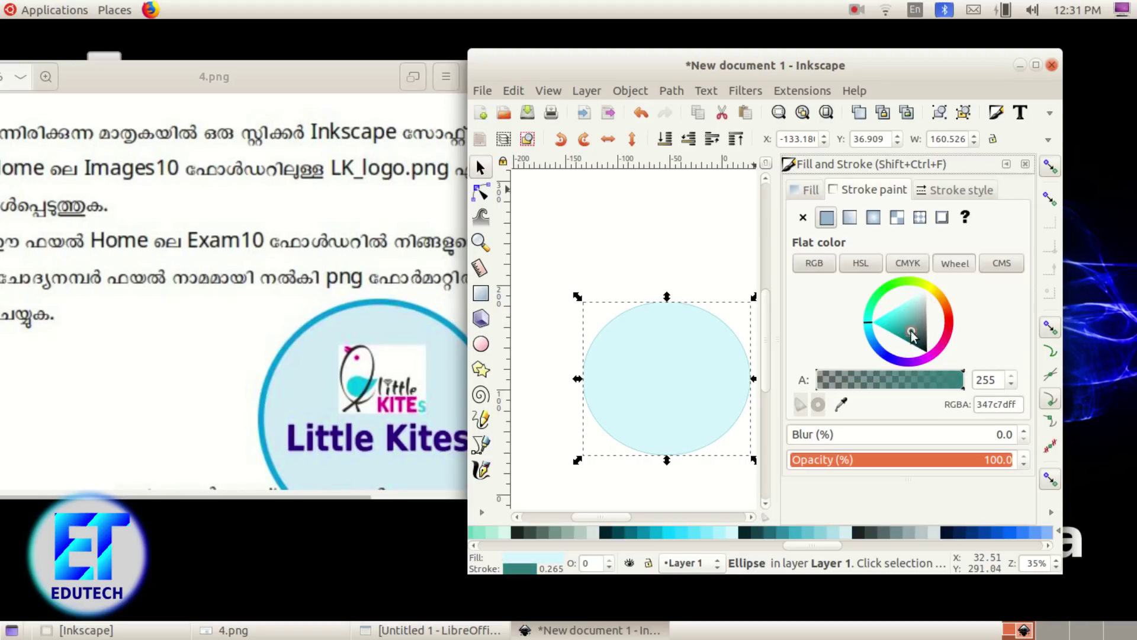
# - Set the ellipse's stroke width to 5 mm and change its stroke colour to medium blue (498bc8)
pyautogui.click(958, 191)
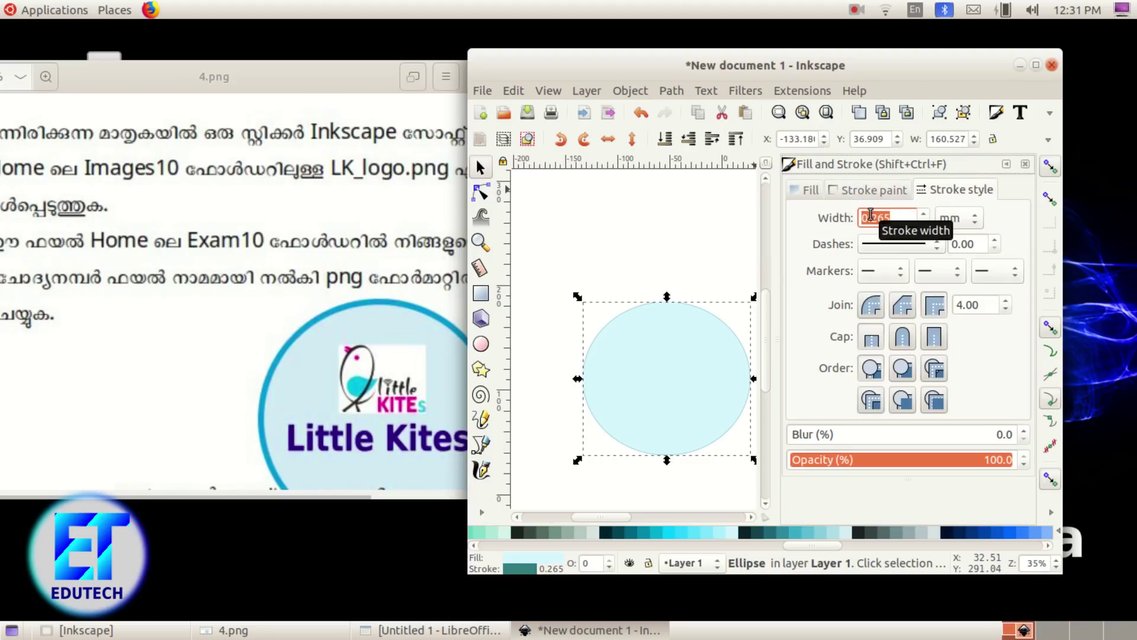
pyautogui.write('5')
pyautogui.click(876, 190)
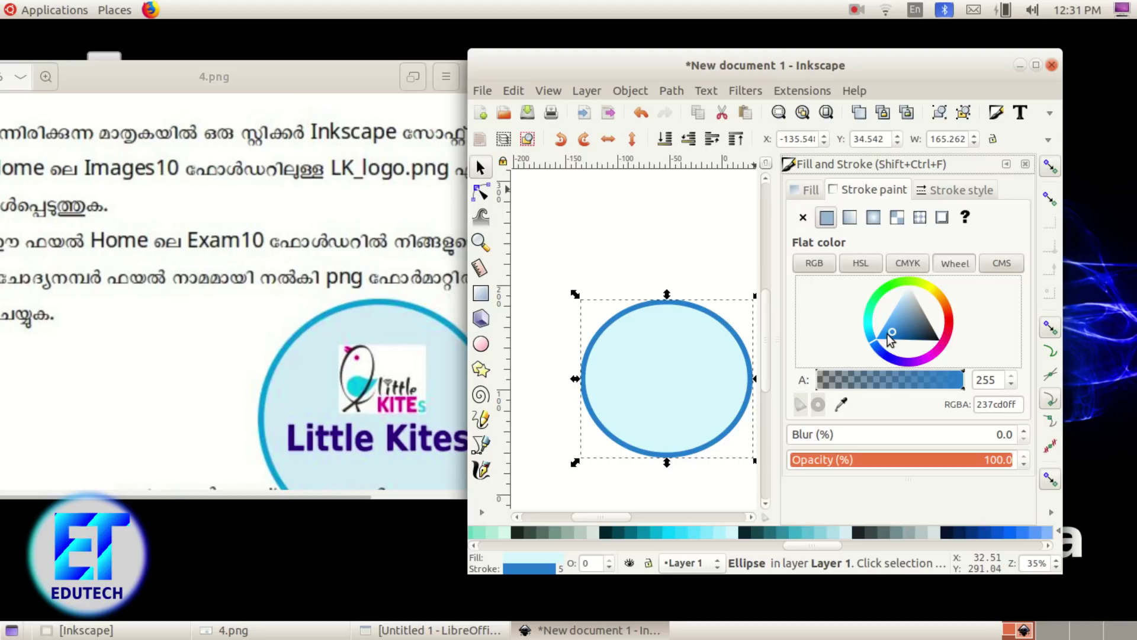
pyautogui.moveTo(890, 339); pyautogui.dragTo(898, 324)
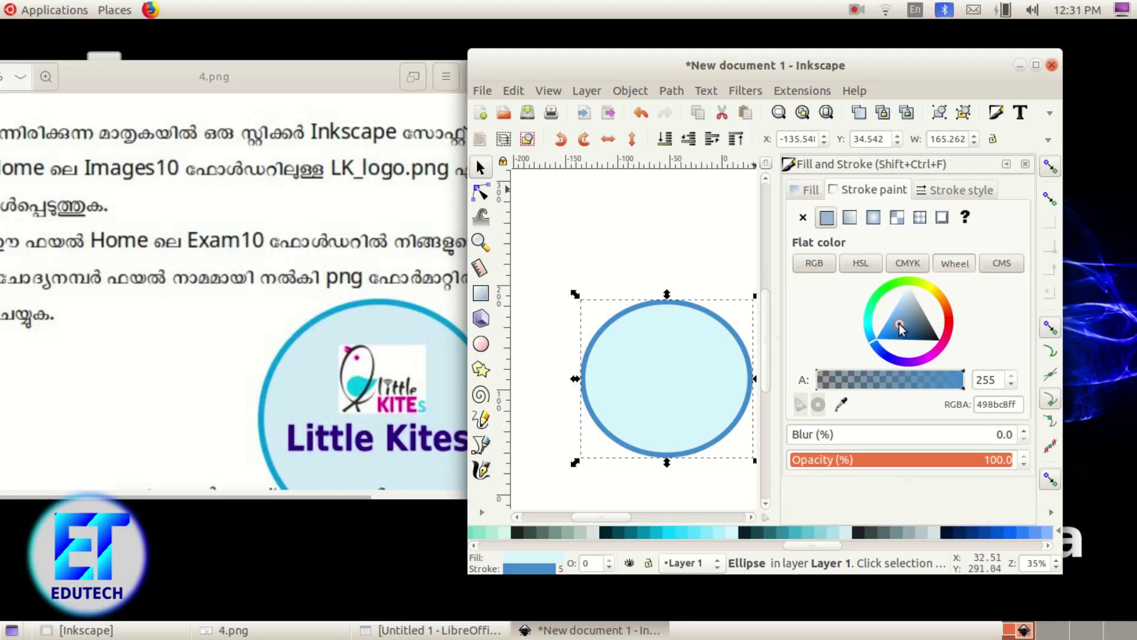
pyautogui.click(952, 190)
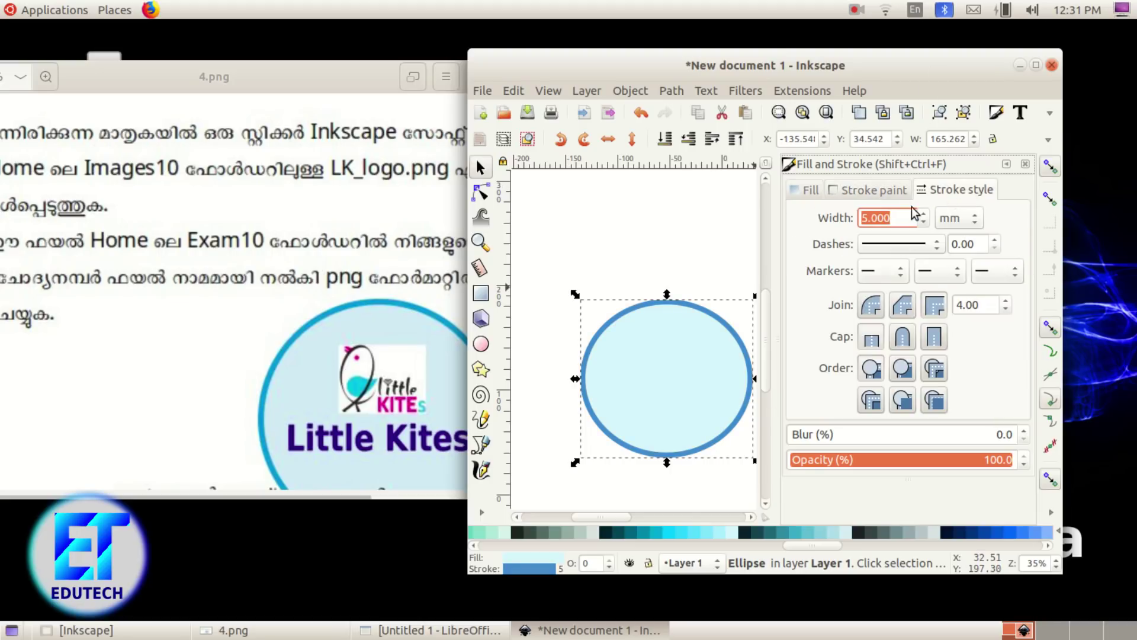
pyautogui.click(1025, 163)
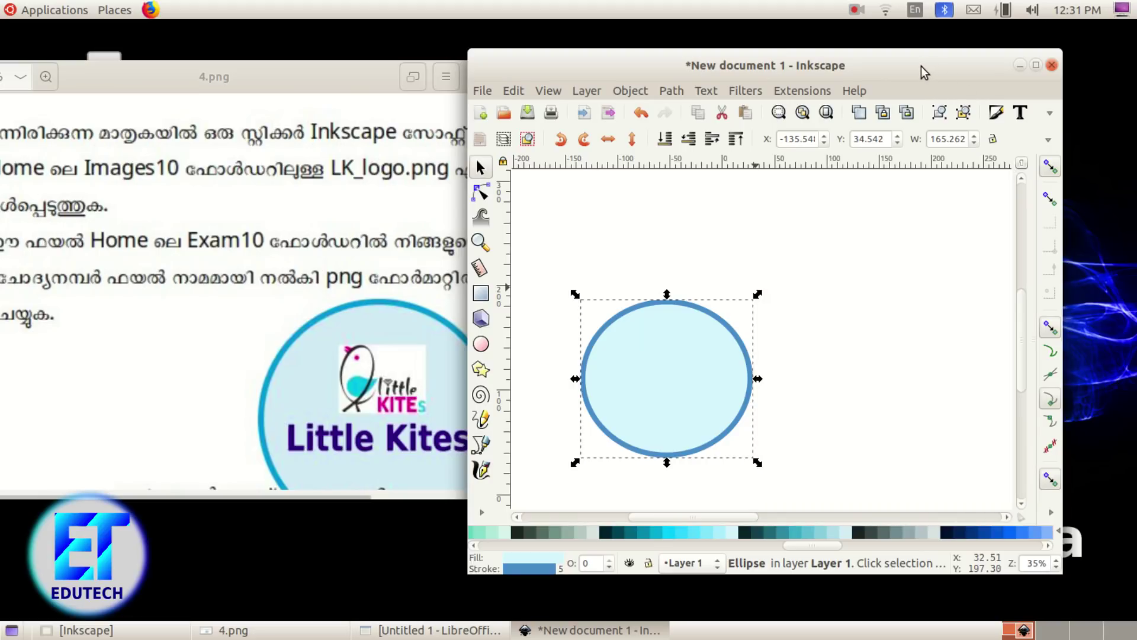
# - Move the LK logo into the middle of the pale blue ellipse and raise it above the ellipse
pyautogui.doubleClick(922, 71)
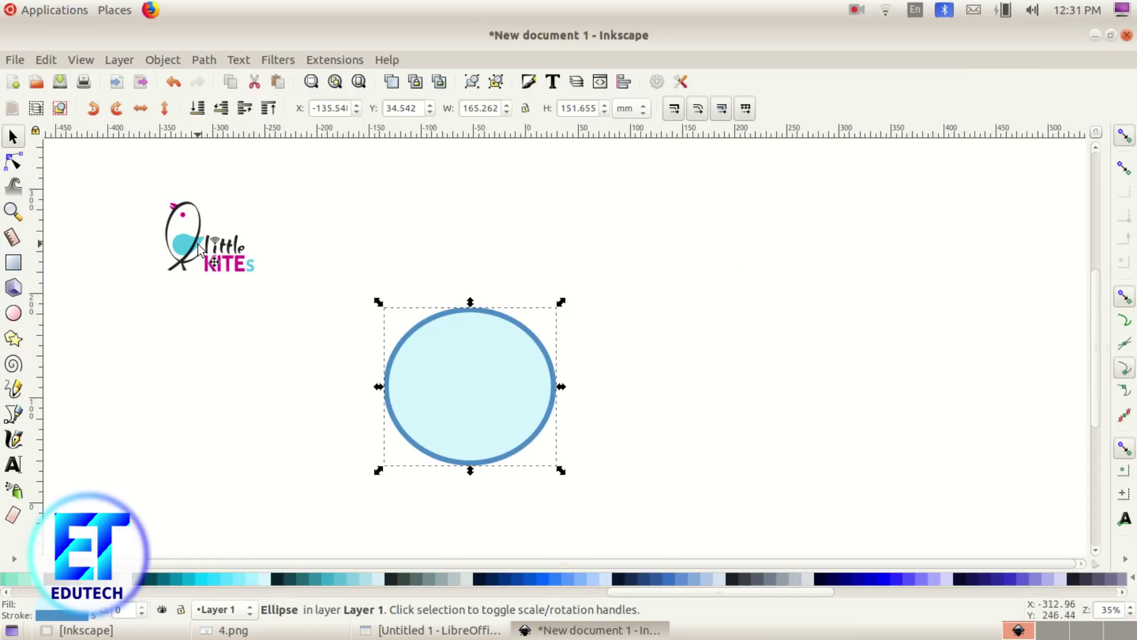
pyautogui.moveTo(198, 243); pyautogui.dragTo(459, 396)
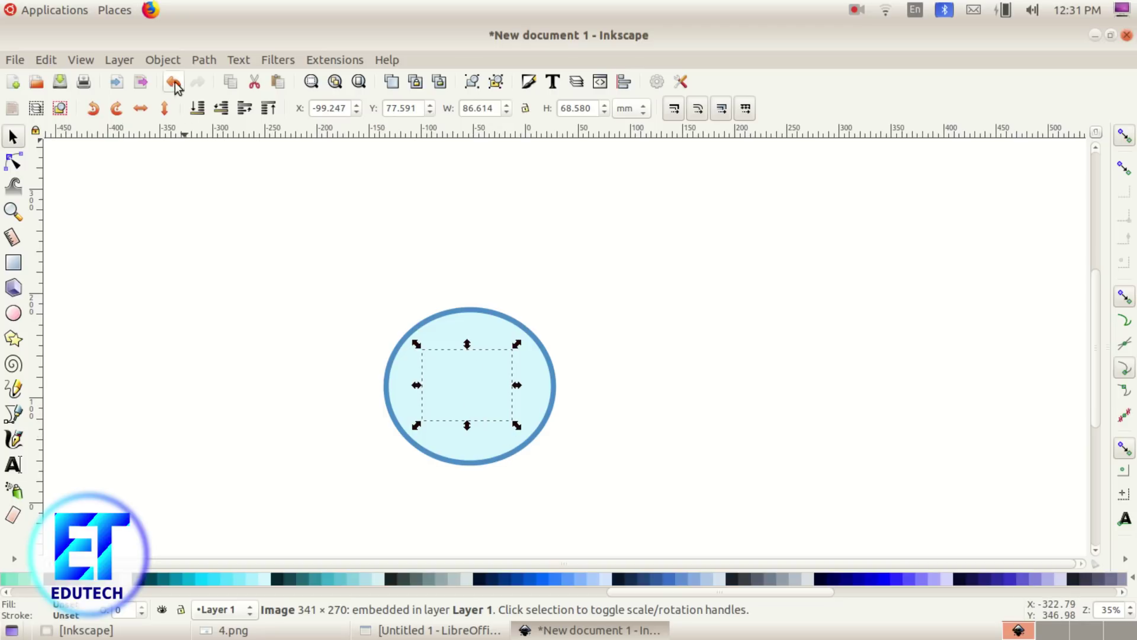
pyautogui.click(170, 60)
pyautogui.click(205, 333)
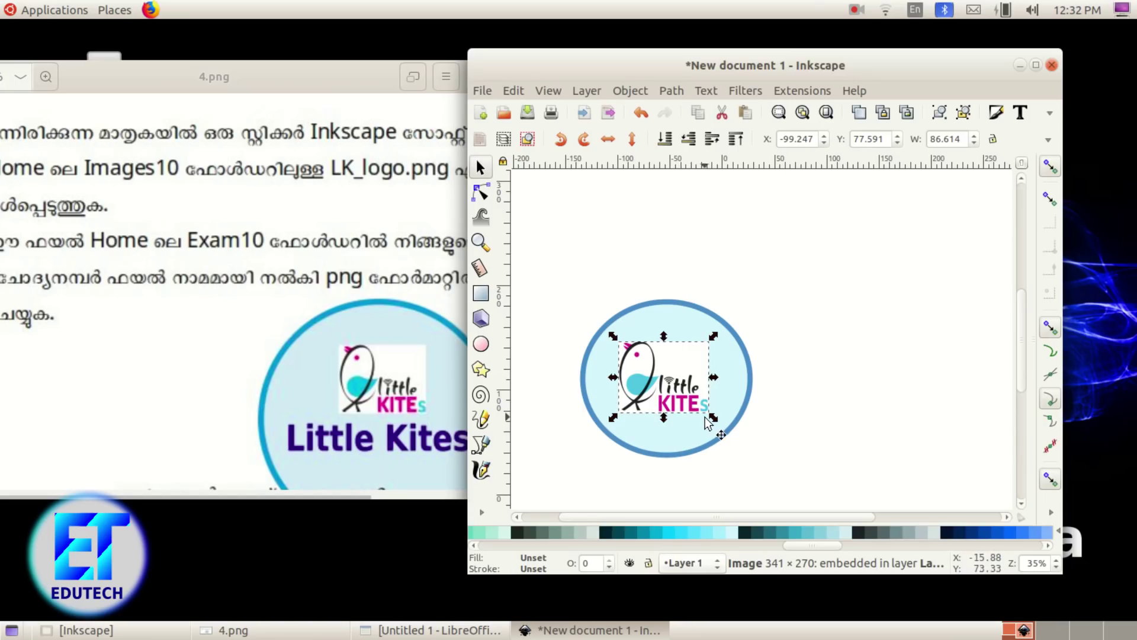
# - Shrink the logo to about 77 mm wide in the ellipse's upper half, and enlarge the ellipse to about 189 mm wide
pyautogui.moveTo(713, 418); pyautogui.dragTo(680, 391)
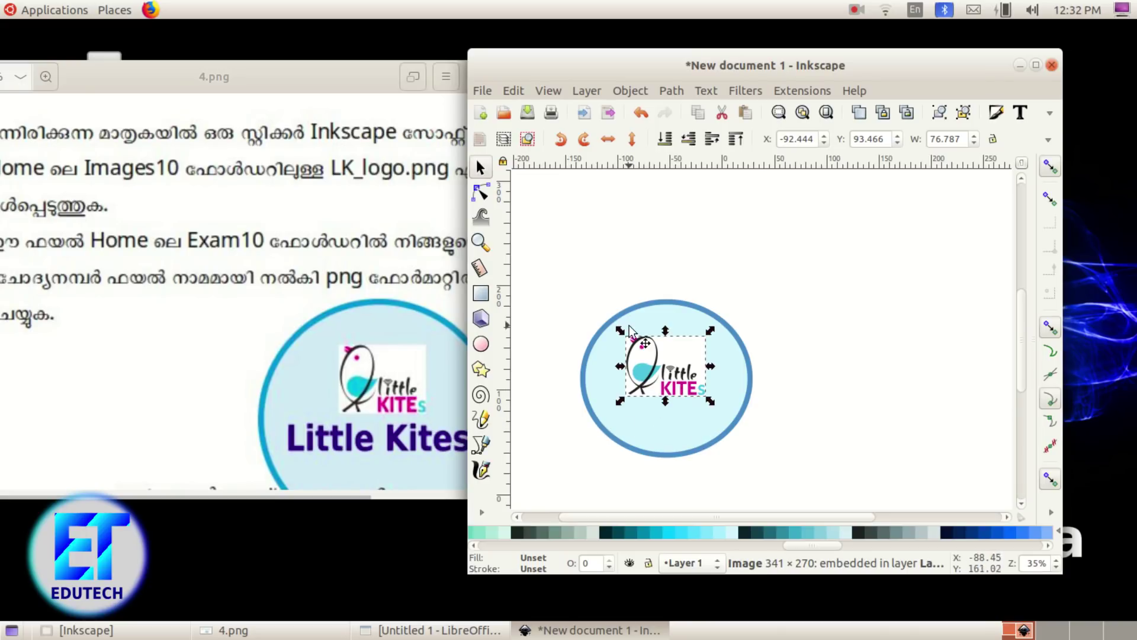
pyautogui.click(675, 317)
pyautogui.hotkey('ctrl', 'z')
pyautogui.hotkey('ctrl', 'z')
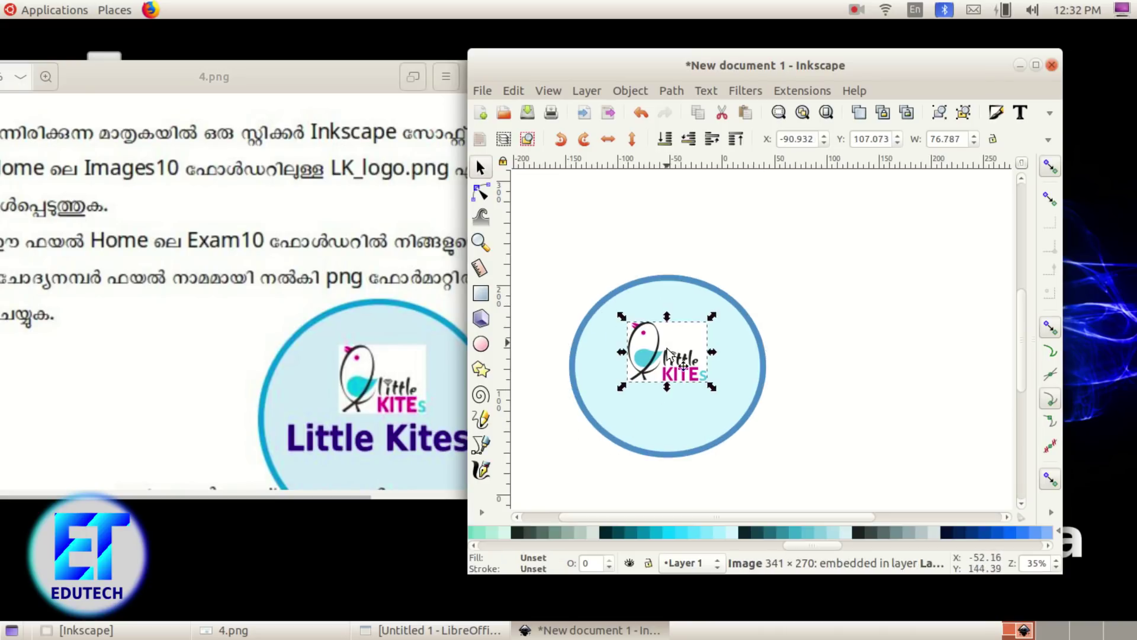
pyautogui.click(635, 432)
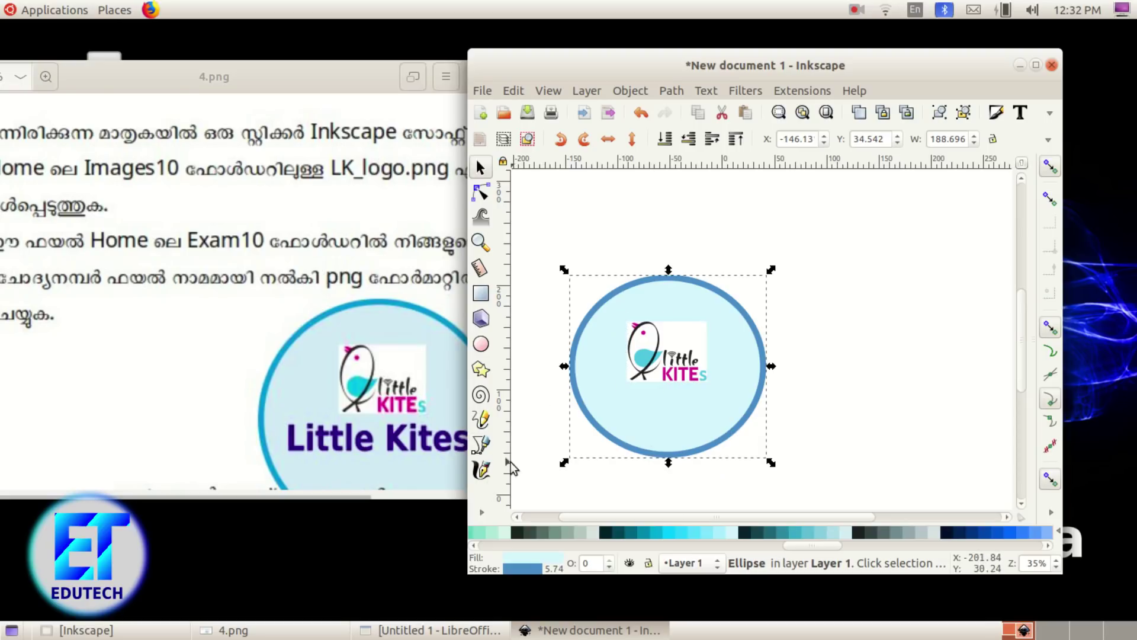
# - Add the text "Little Kites" below the ellipse in sans-serif at font size 30
pyautogui.doubleClick(637, 64)
pyautogui.click(13, 465)
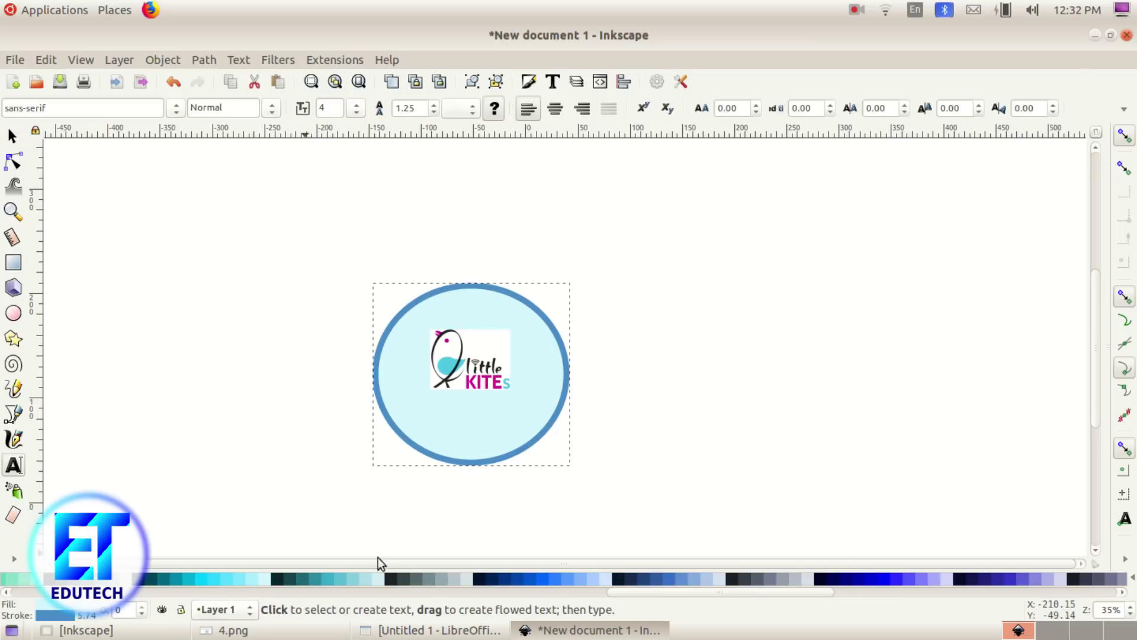
pyautogui.click(400, 512)
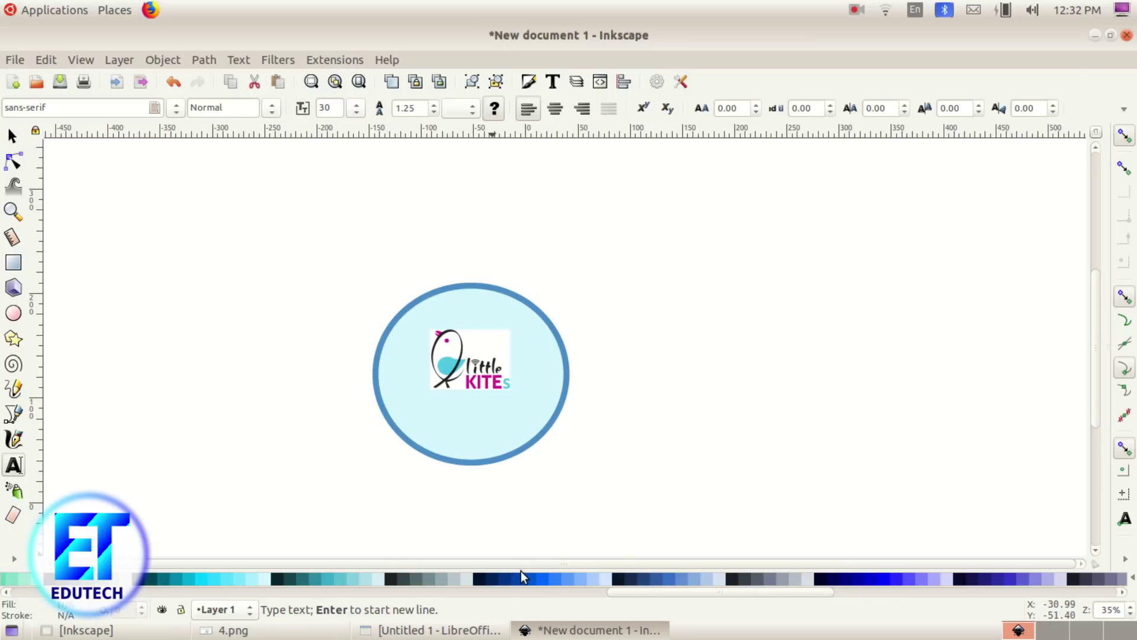
pyautogui.write('Little Kites')
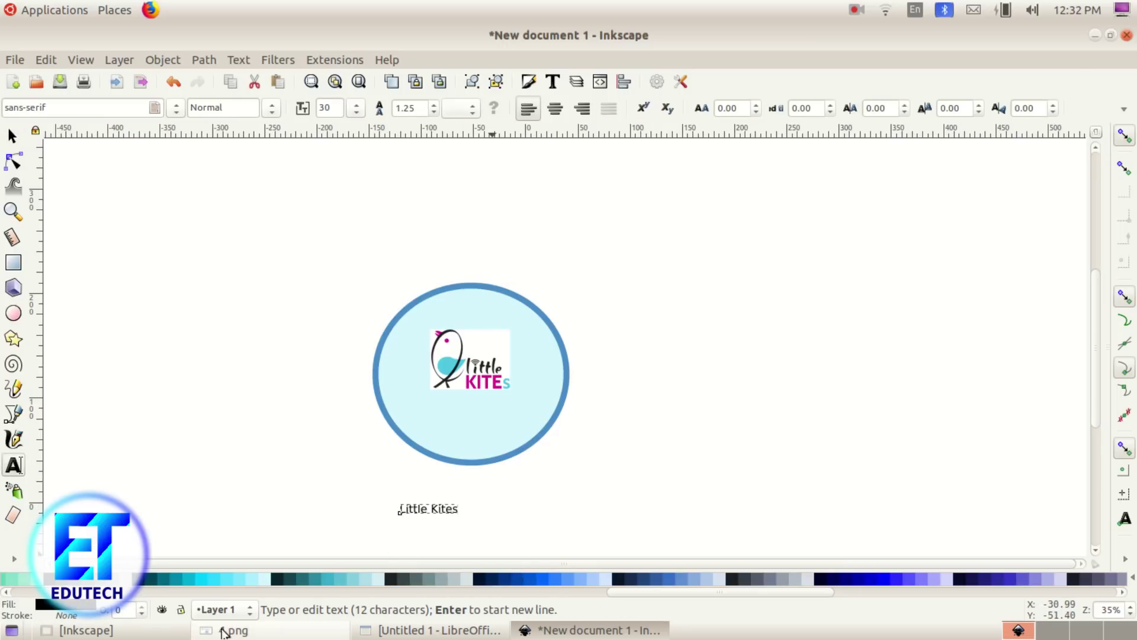
# - Check the lettering in the 4.png reference and set the whole "Little Kites" text to Bold
pyautogui.click(225, 630)
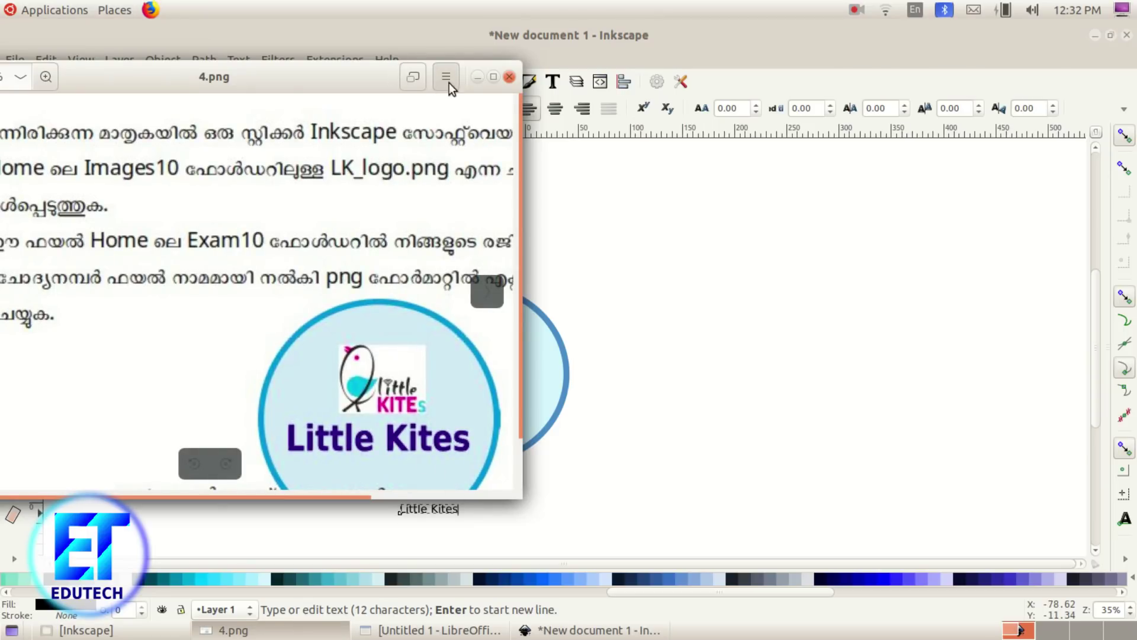
pyautogui.click(477, 77)
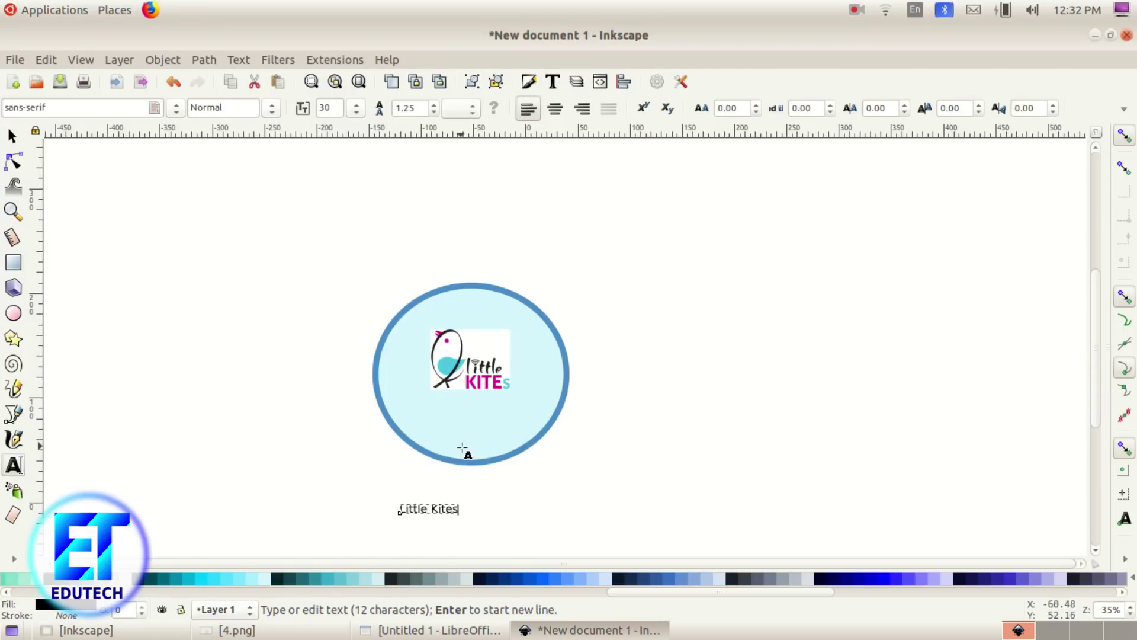
pyautogui.moveTo(458, 506)
pyautogui.mouseDown()
pyautogui.moveTo(422, 511)
pyautogui.moveTo(441, 502)
pyautogui.mouseUp()
pyautogui.click(441, 503)
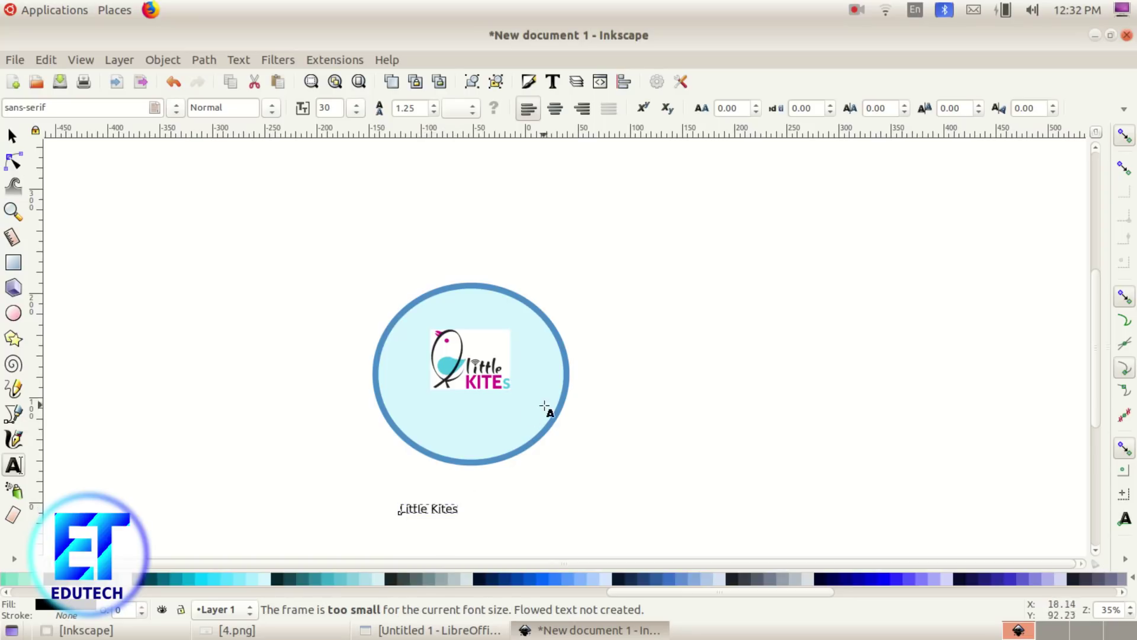
pyautogui.click(463, 515)
pyautogui.moveTo(459, 508); pyautogui.dragTo(400, 513)
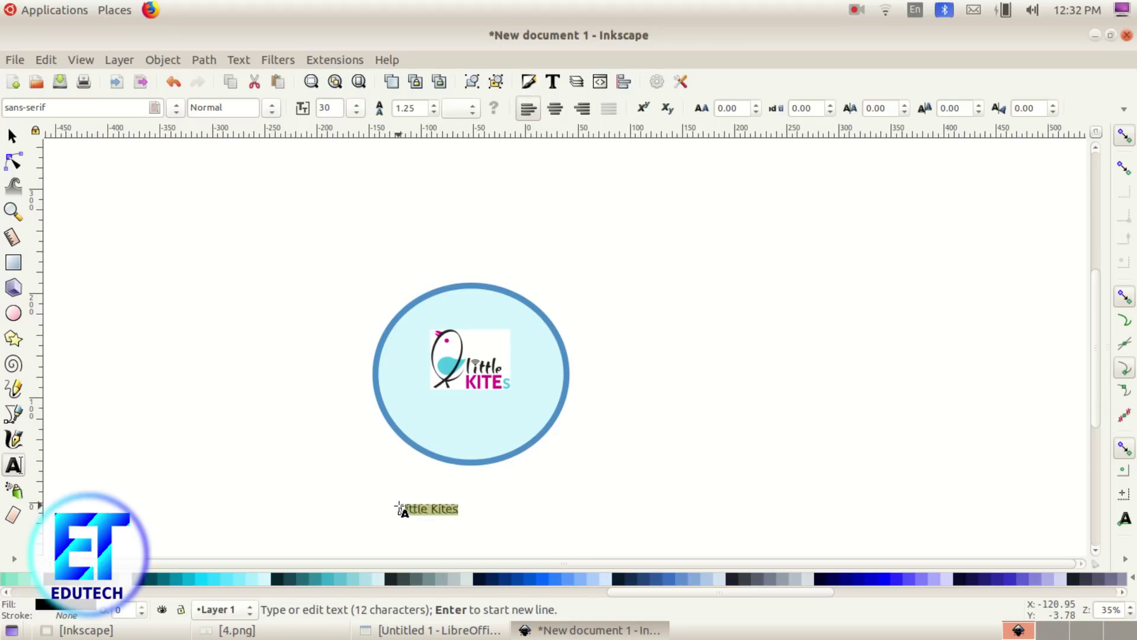
pyautogui.click(271, 107)
pyautogui.click(243, 174)
pyautogui.scroll(1, 243, 174)
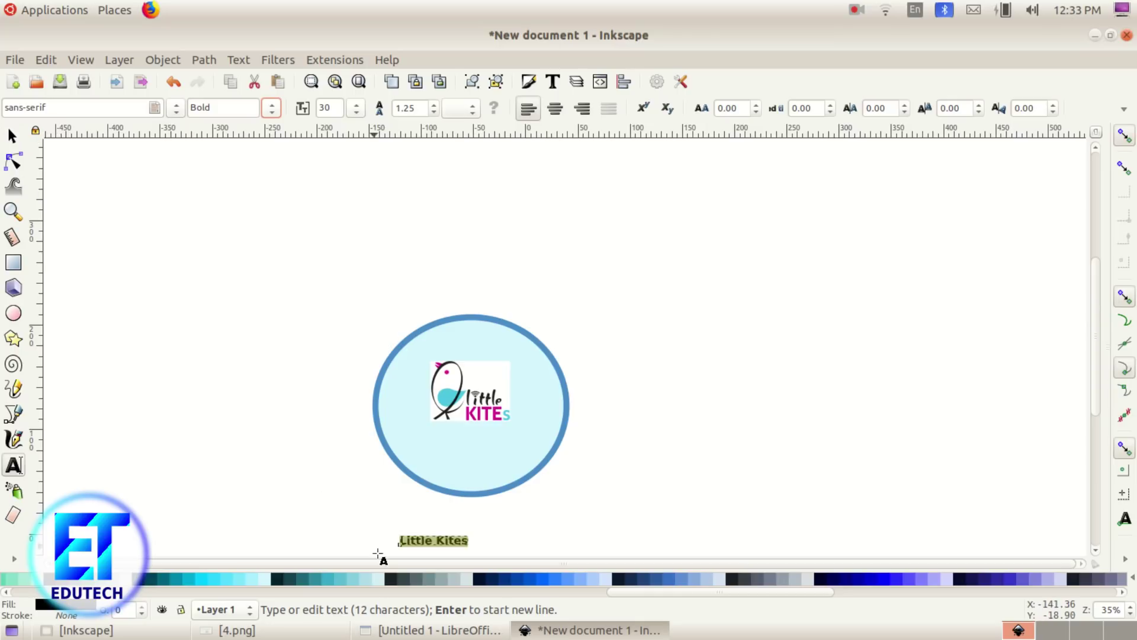
# - Fill the "Little Kites" text with blue and place it beneath the logo, scaled to about 143 by 26 mm
pyautogui.click(543, 579)
pyautogui.click(12, 137)
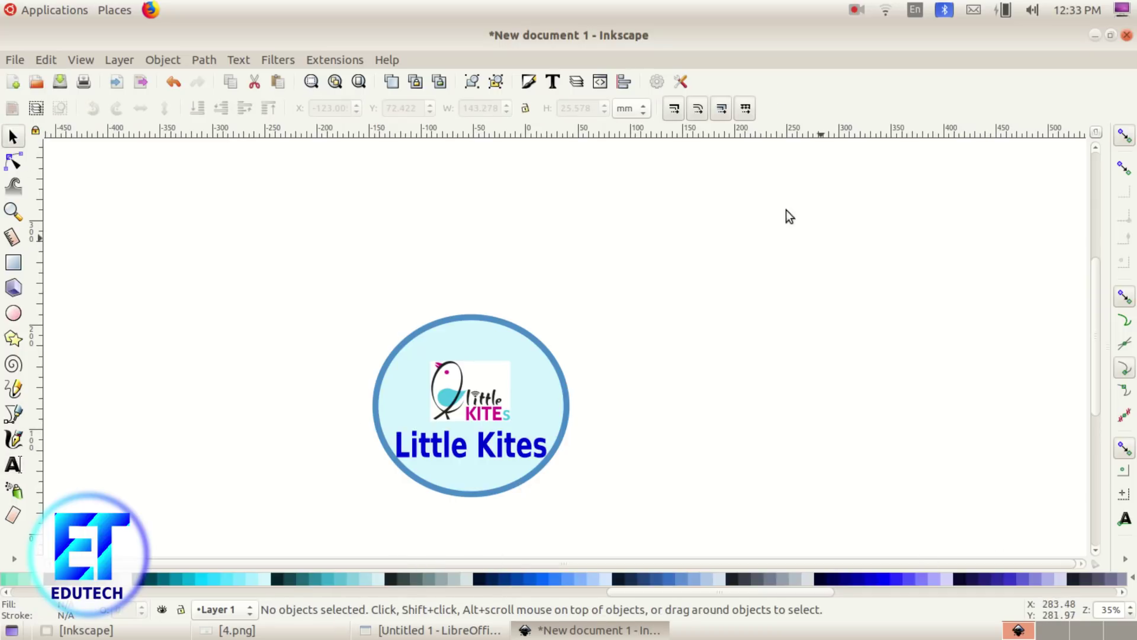
# - Compare the lettering with the 4.png reference and recolour the "Little Kites" text a darker blue
pyautogui.click(237, 630)
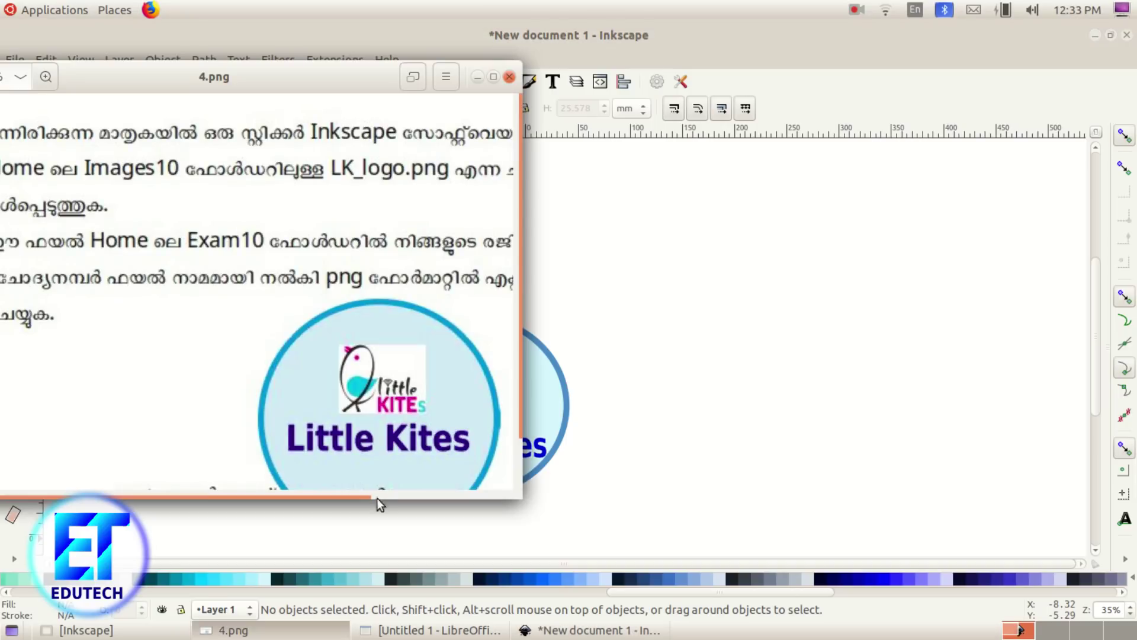
pyautogui.moveTo(311, 84); pyautogui.dragTo(236, 81)
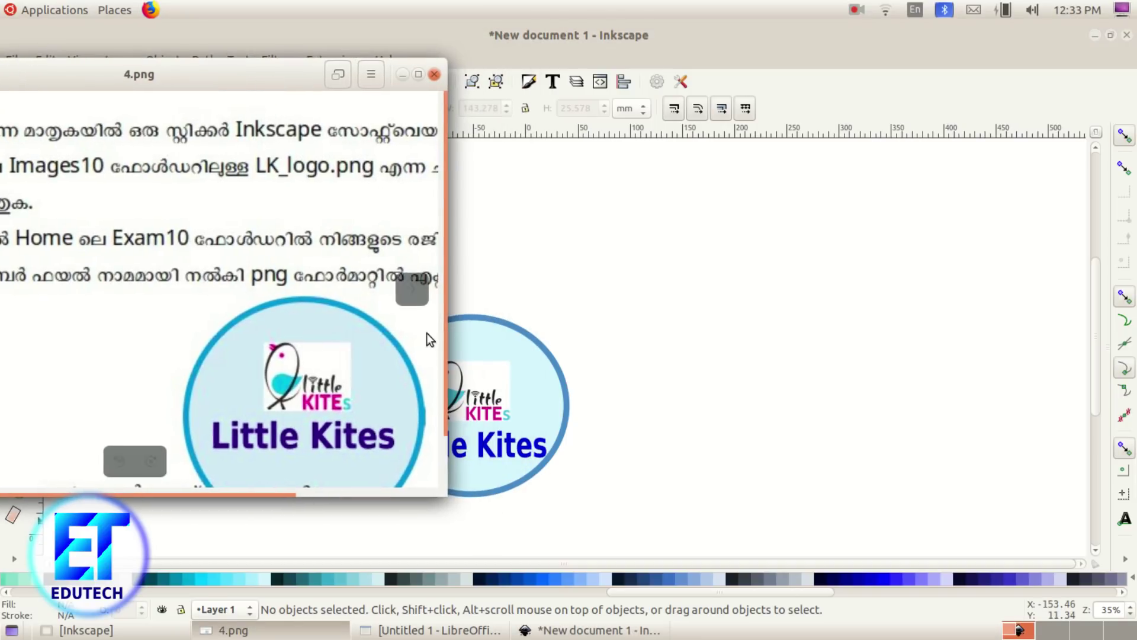
pyautogui.click(489, 449)
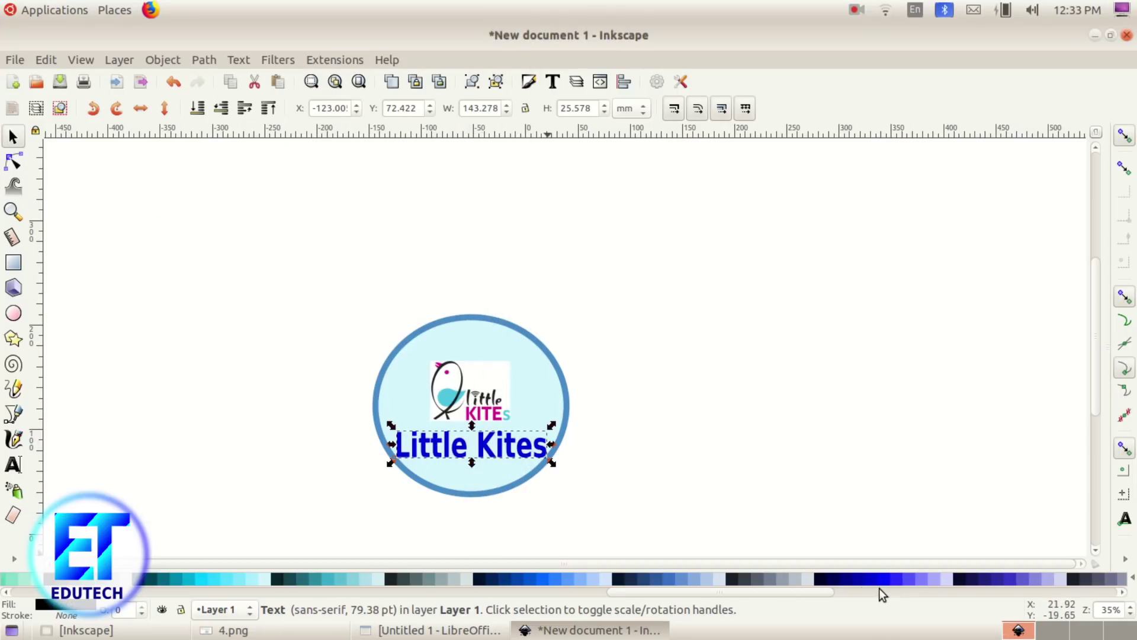
pyautogui.click(855, 577)
pyautogui.click(838, 574)
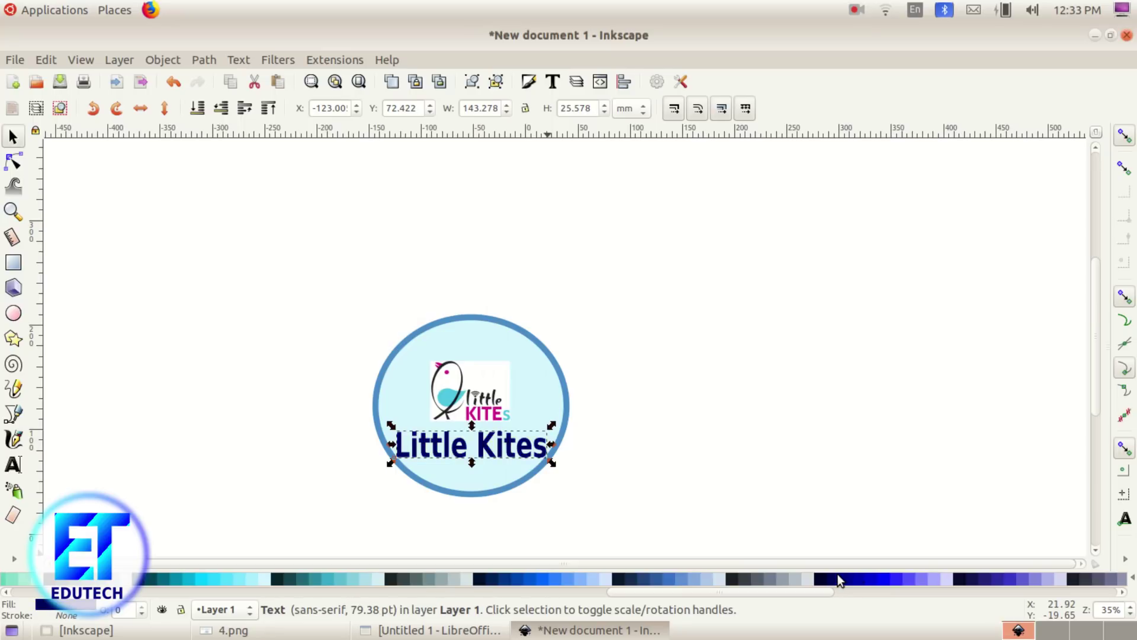
pyautogui.click(856, 573)
# - Resize the ellipse to a near circle of about 193 by 195 mm, comparing it with the 4.png reference sticker
pyautogui.click(237, 630)
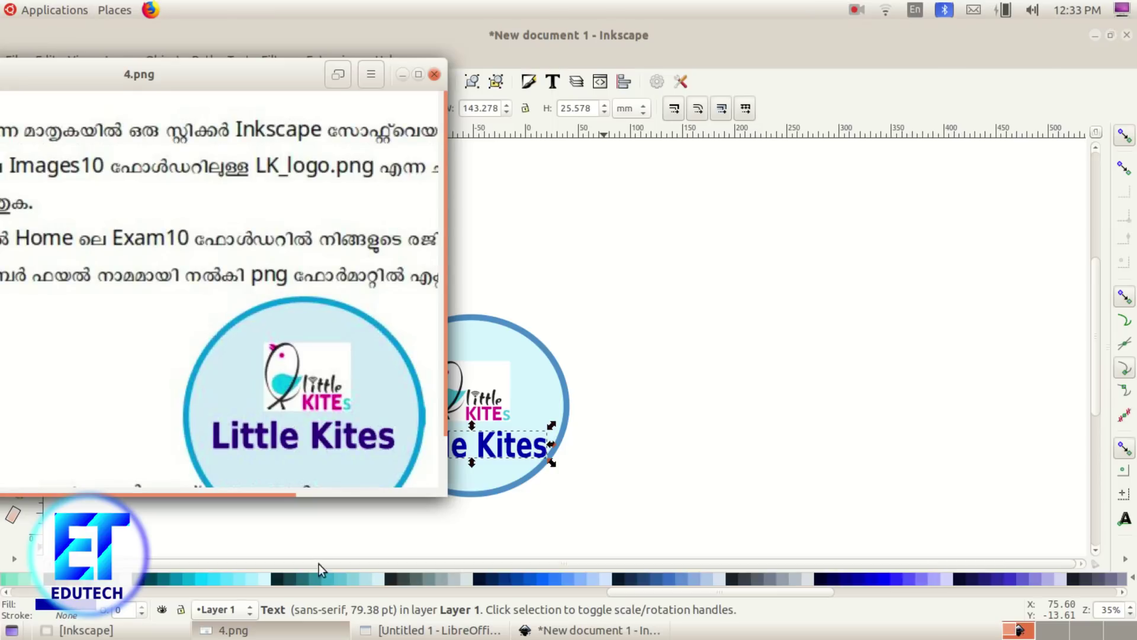
pyautogui.click(520, 478)
pyautogui.click(267, 630)
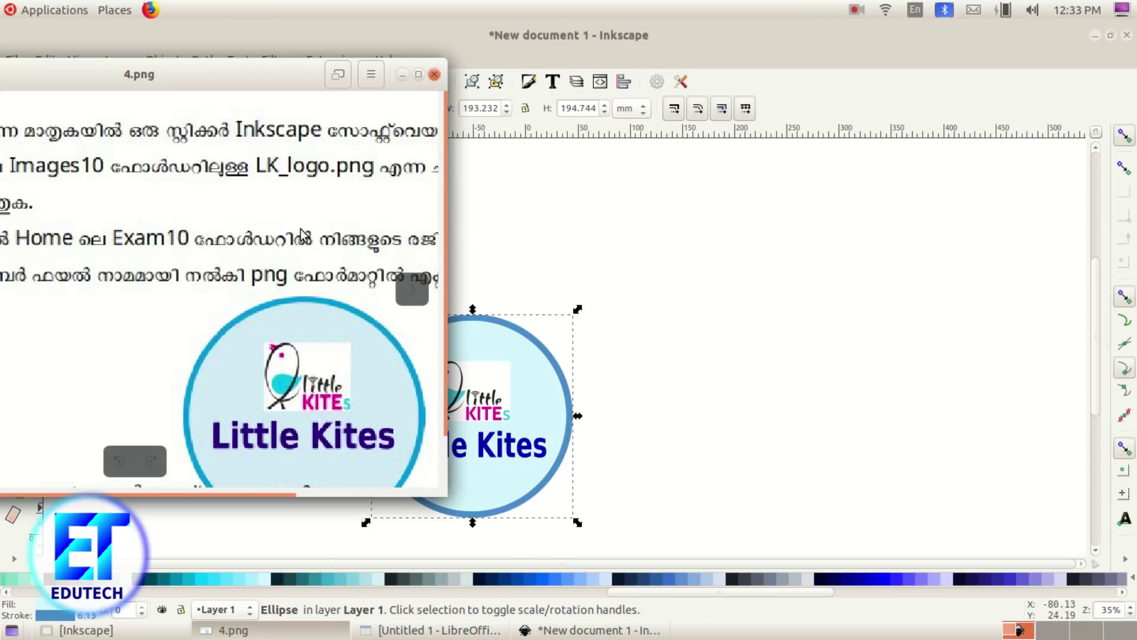
pyautogui.doubleClick(261, 87)
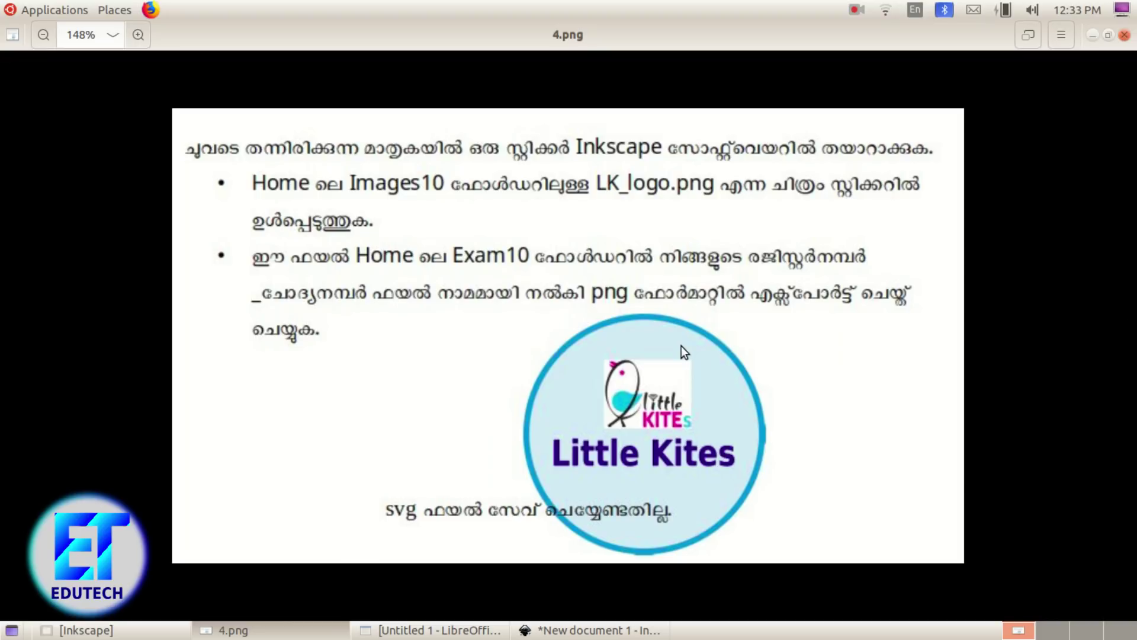
pyautogui.click(589, 630)
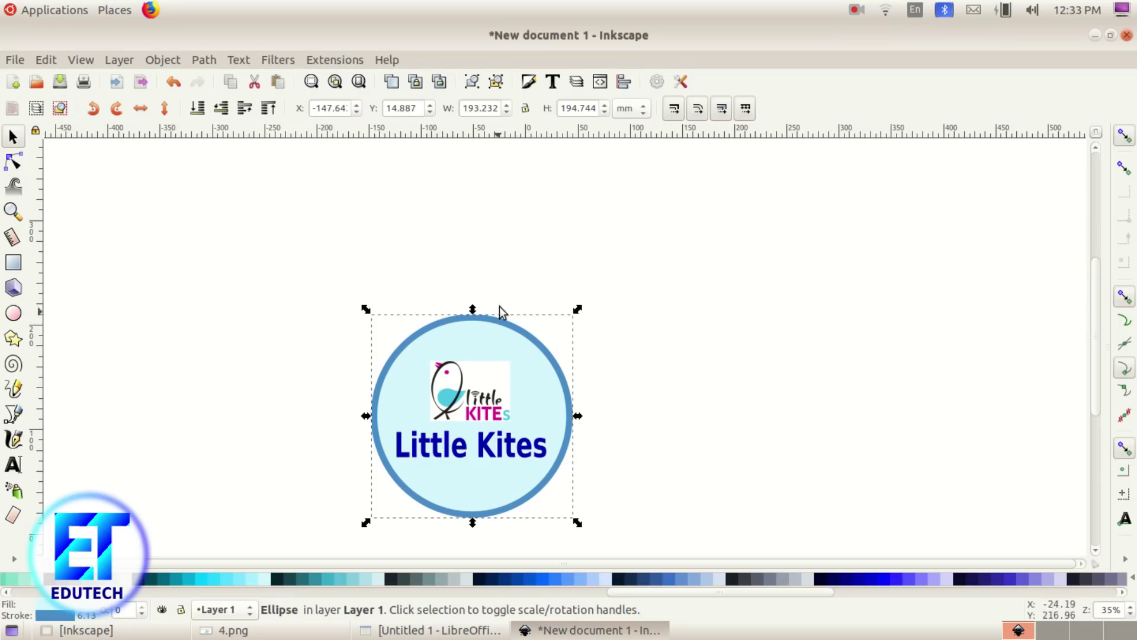
# - Group the circle, logo and text into one object and move the group slightly up and to the left
pyautogui.moveTo(304, 236); pyautogui.dragTo(634, 536)
pyautogui.click(155, 58)
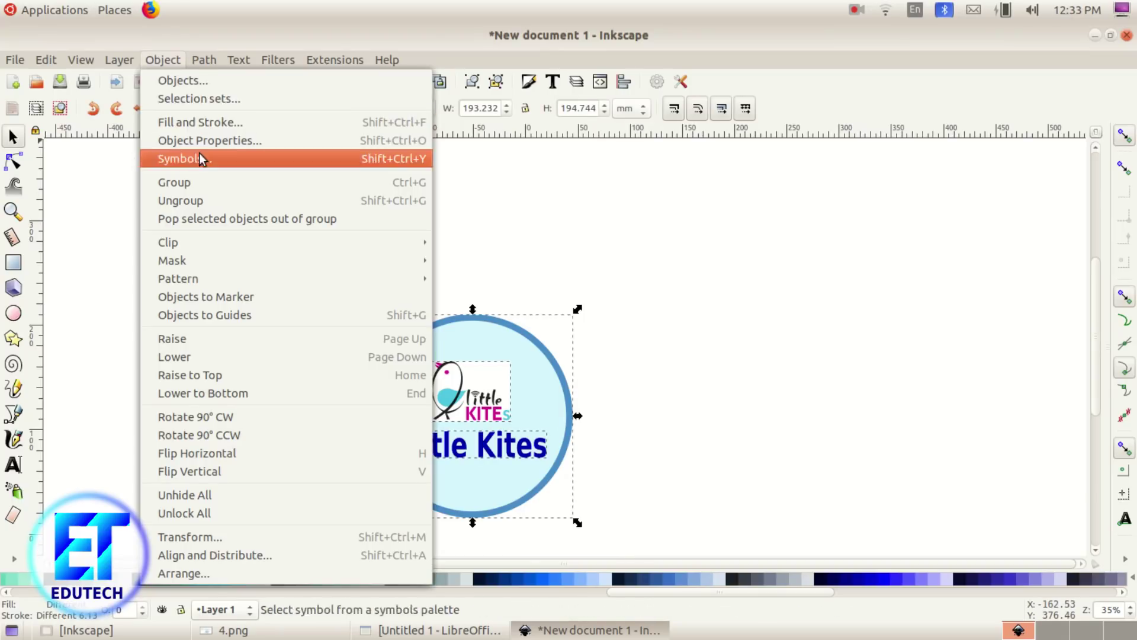
pyautogui.click(201, 181)
pyautogui.moveTo(490, 420); pyautogui.dragTo(443, 369)
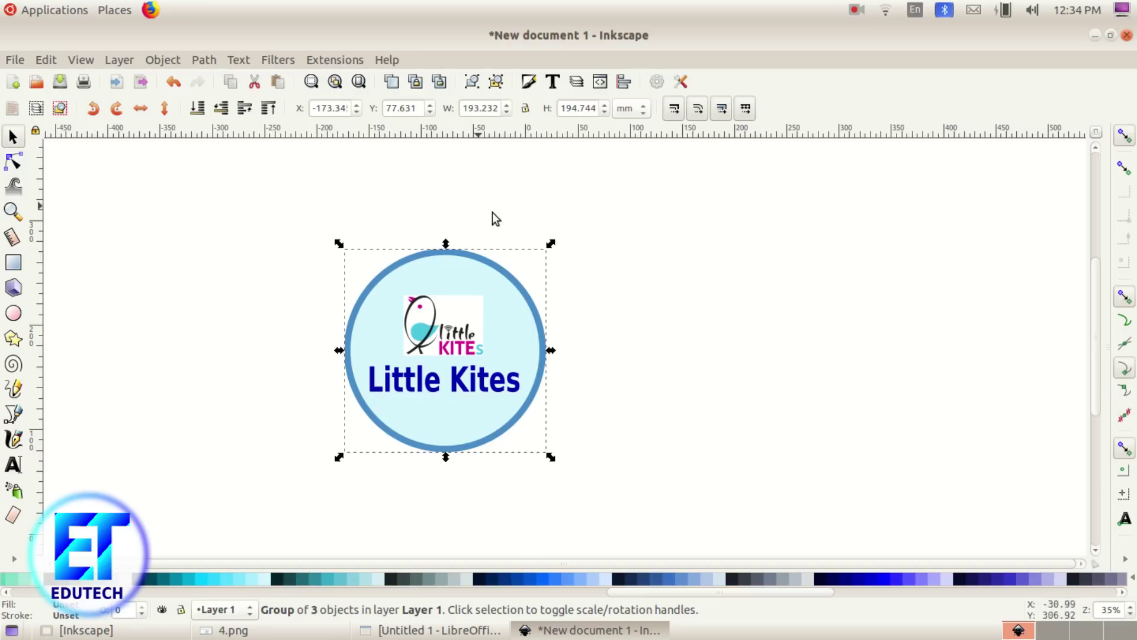
# - Export the selected sticker group as a PNG into the Exam10 folder, named with the exam register number followed by _1
pyautogui.click(16, 60)
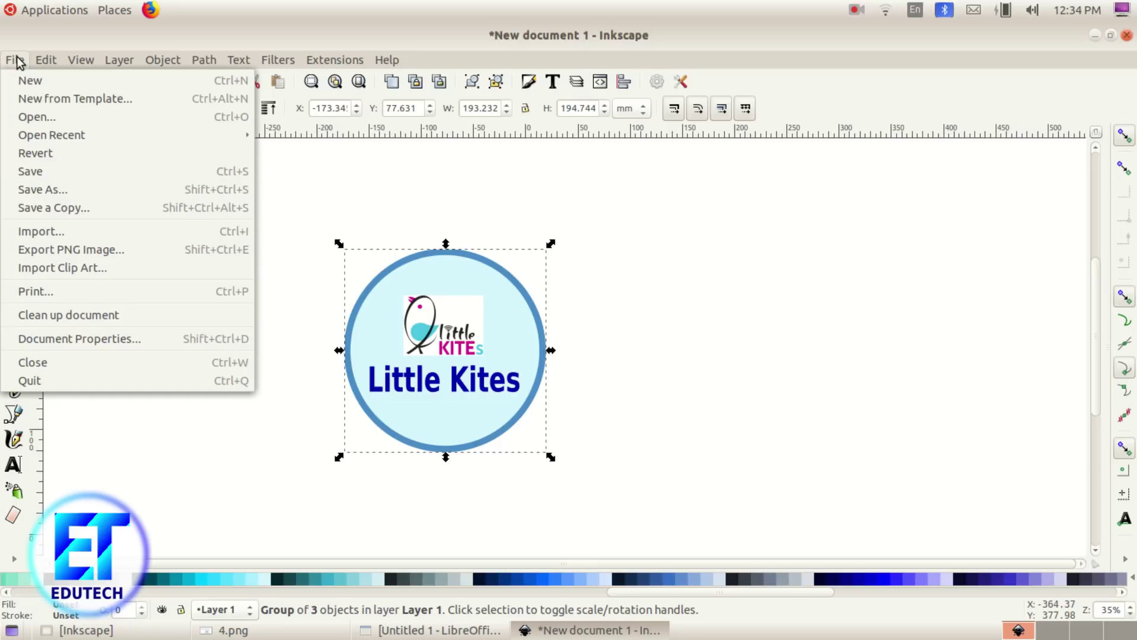
pyautogui.click(70, 249)
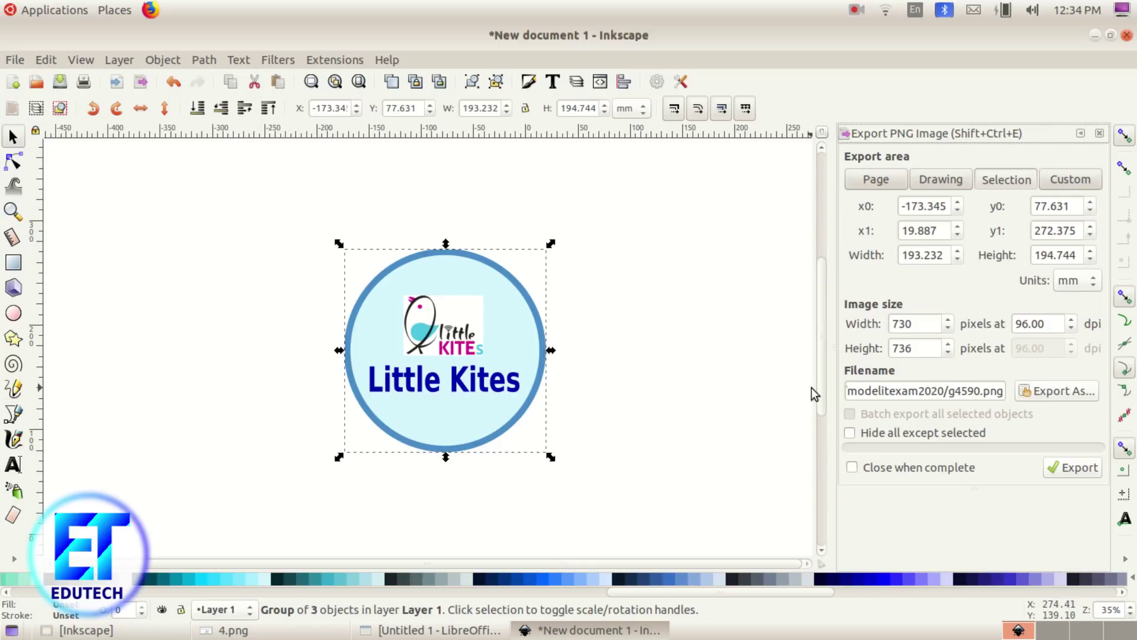
pyautogui.click(1062, 393)
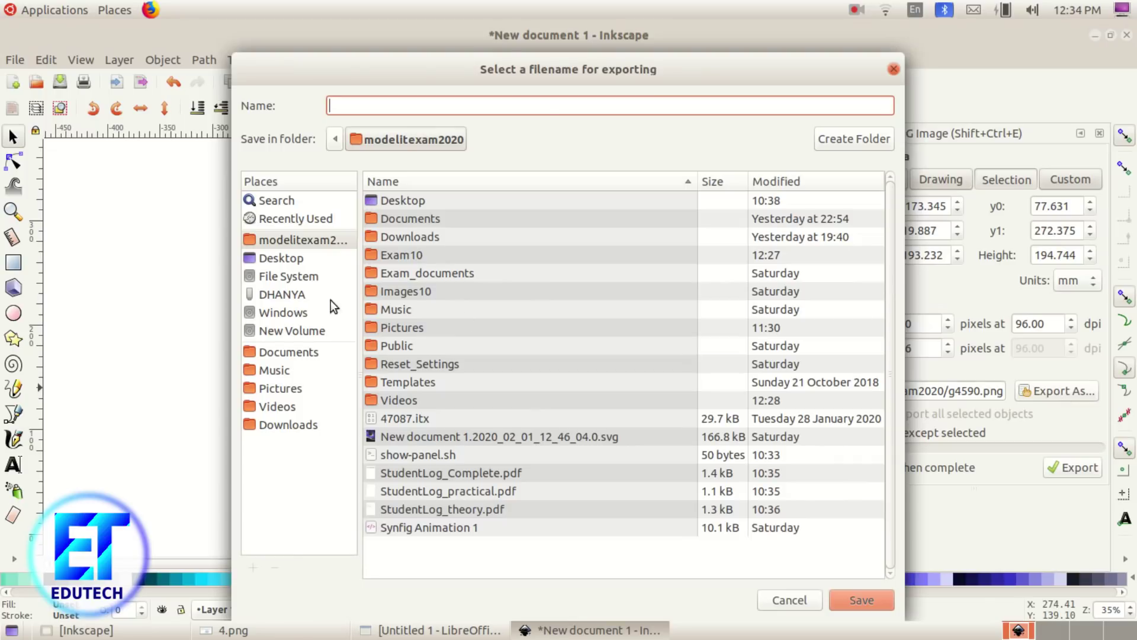
pyautogui.click(286, 239)
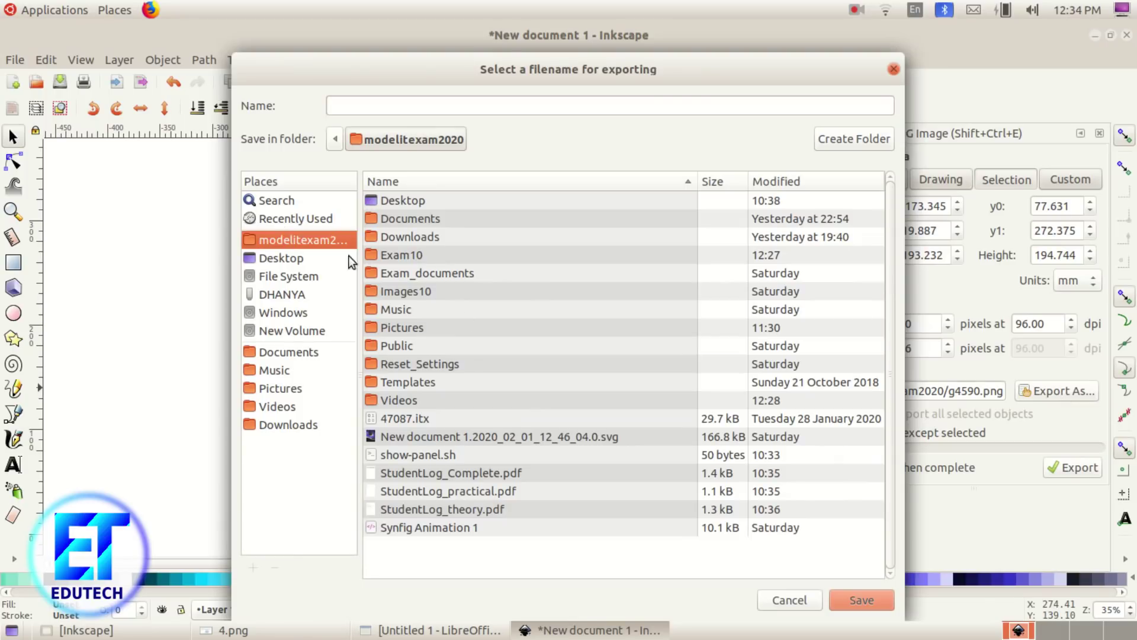
pyautogui.doubleClick(410, 254)
pyautogui.click(381, 107)
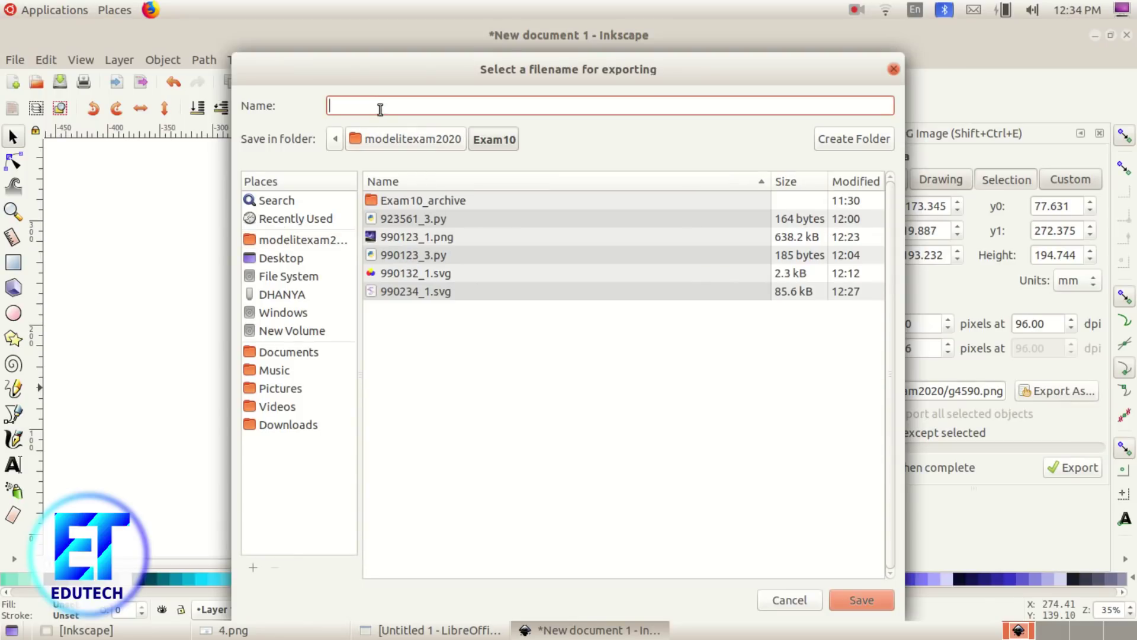
pyautogui.click(858, 605)
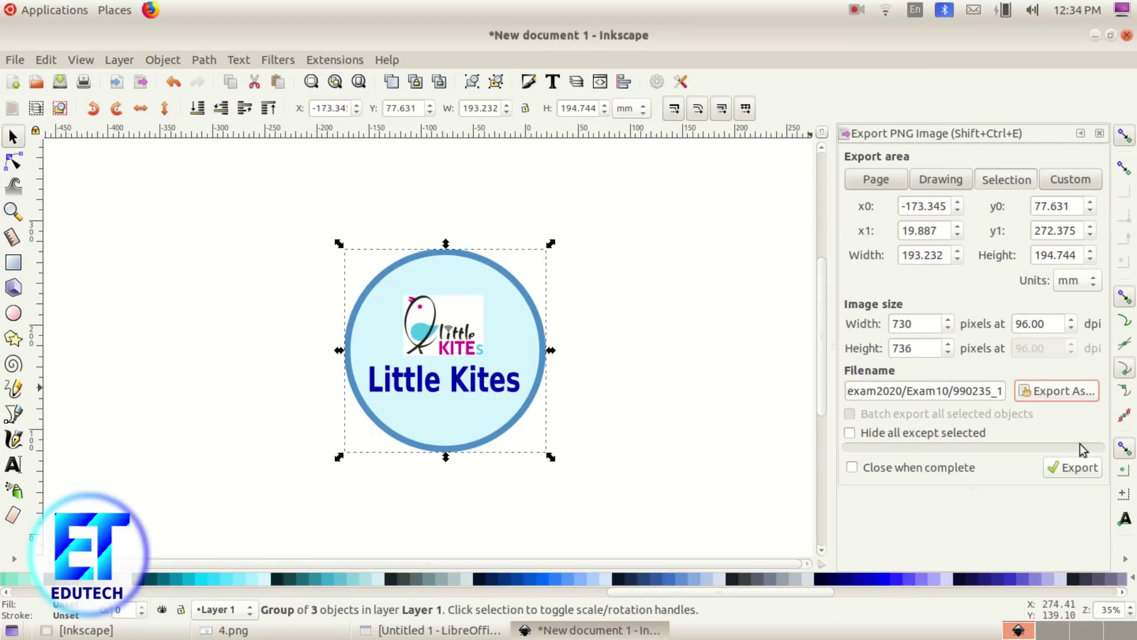
pyautogui.click(1047, 469)
pyautogui.click(1082, 469)
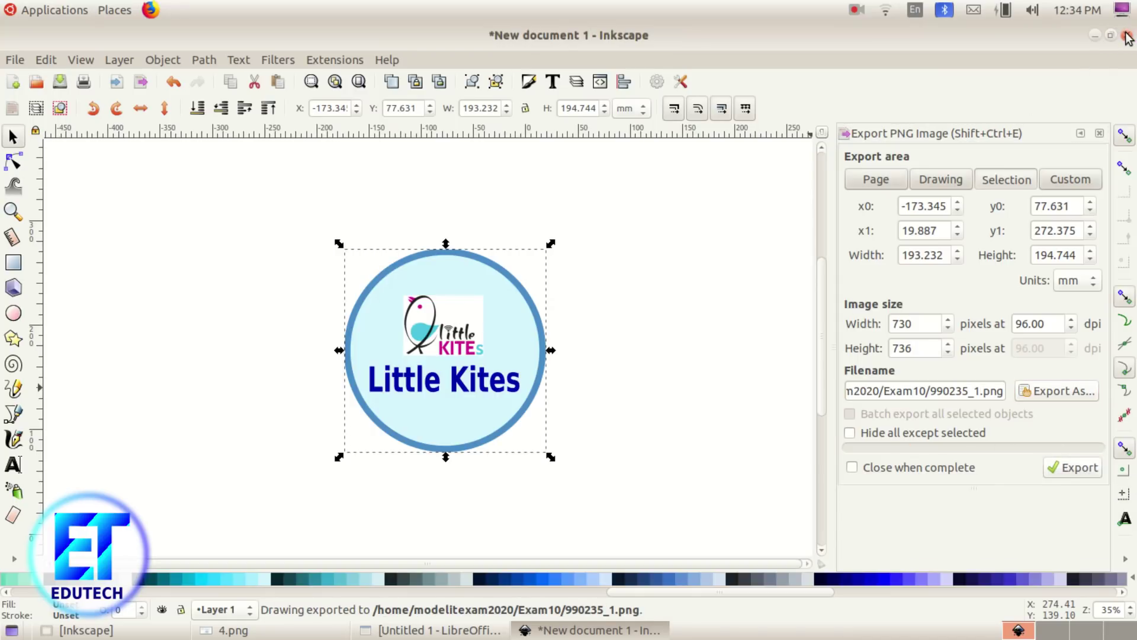
# - Switch to the file manager and open the exported Little Kites PNG from the Exam10 folder in Home to check it
pyautogui.click(1096, 34)
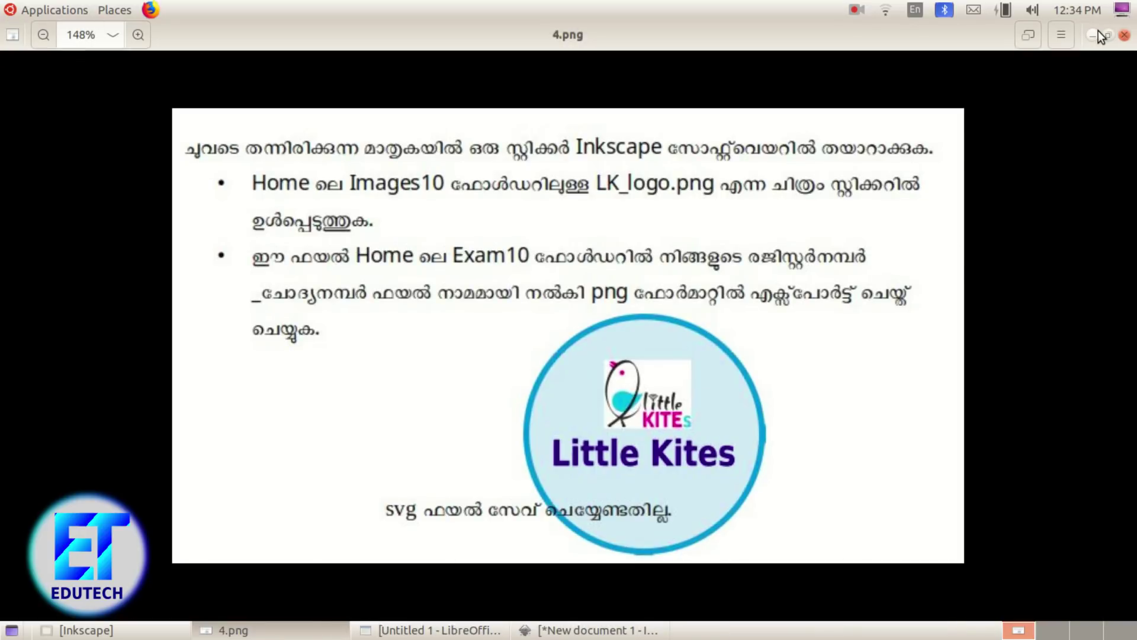
pyautogui.click(1096, 34)
pyautogui.click(114, 10)
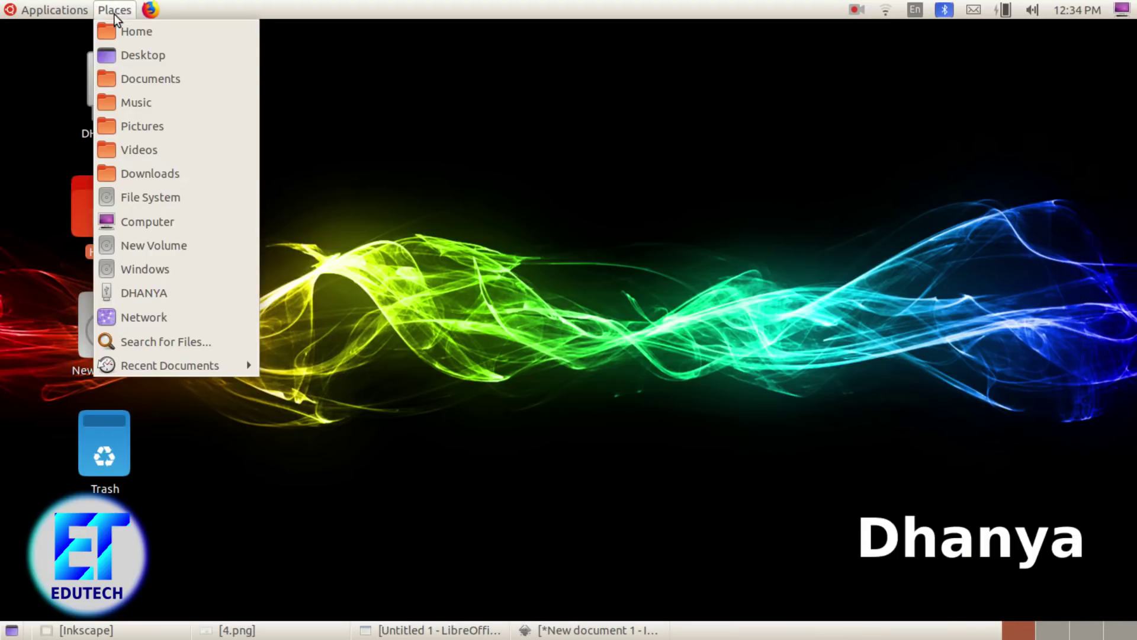
pyautogui.click(128, 32)
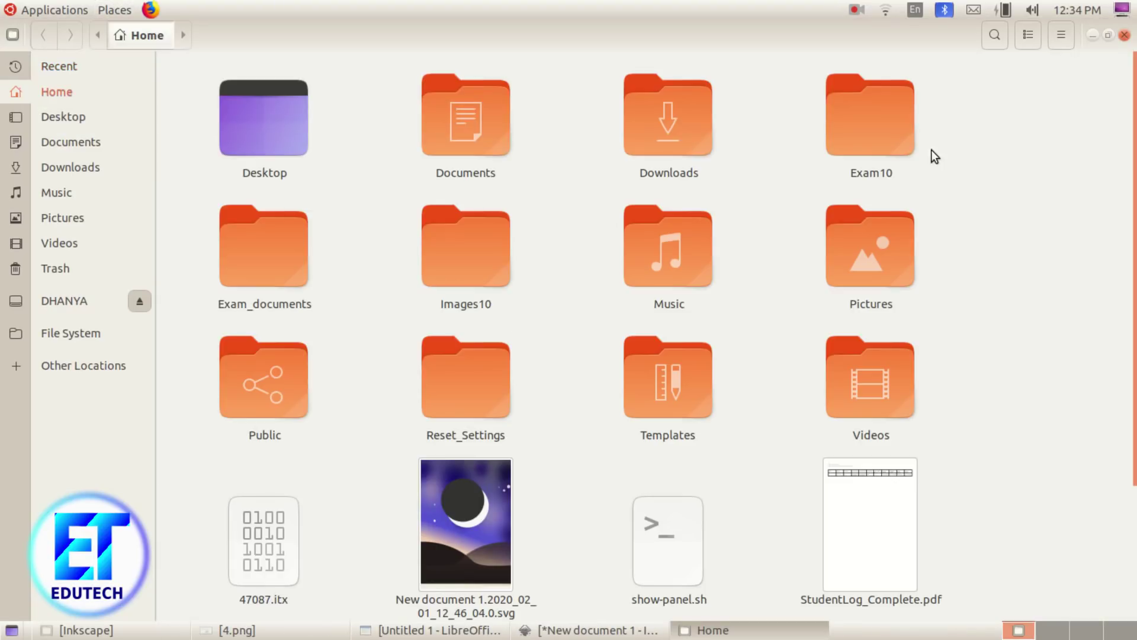
pyautogui.doubleClick(900, 123)
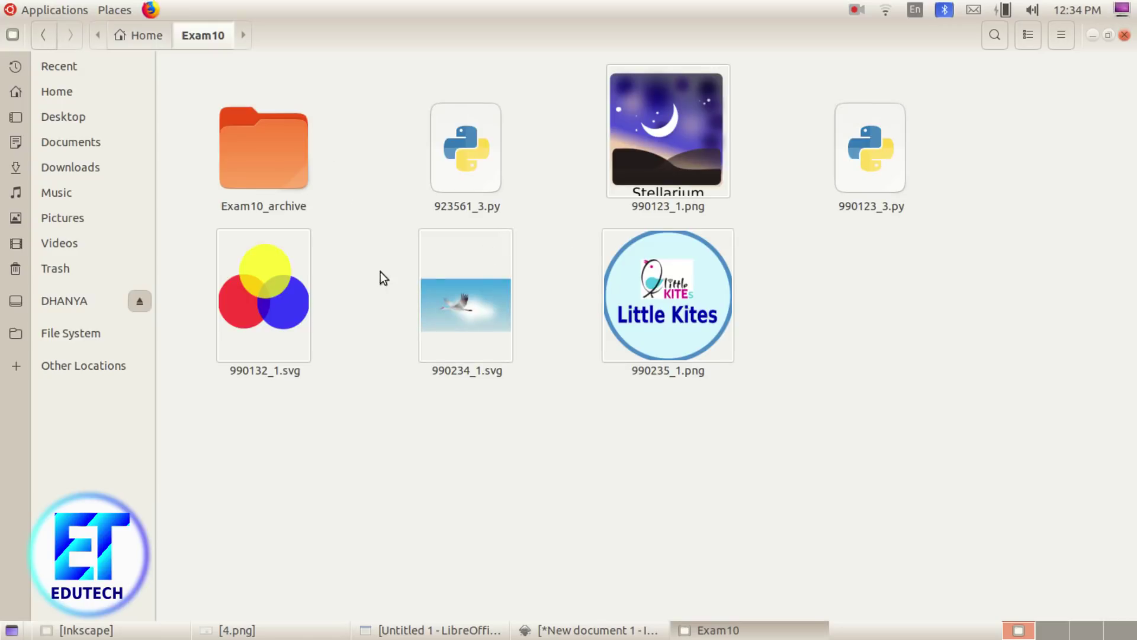
pyautogui.doubleClick(648, 302)
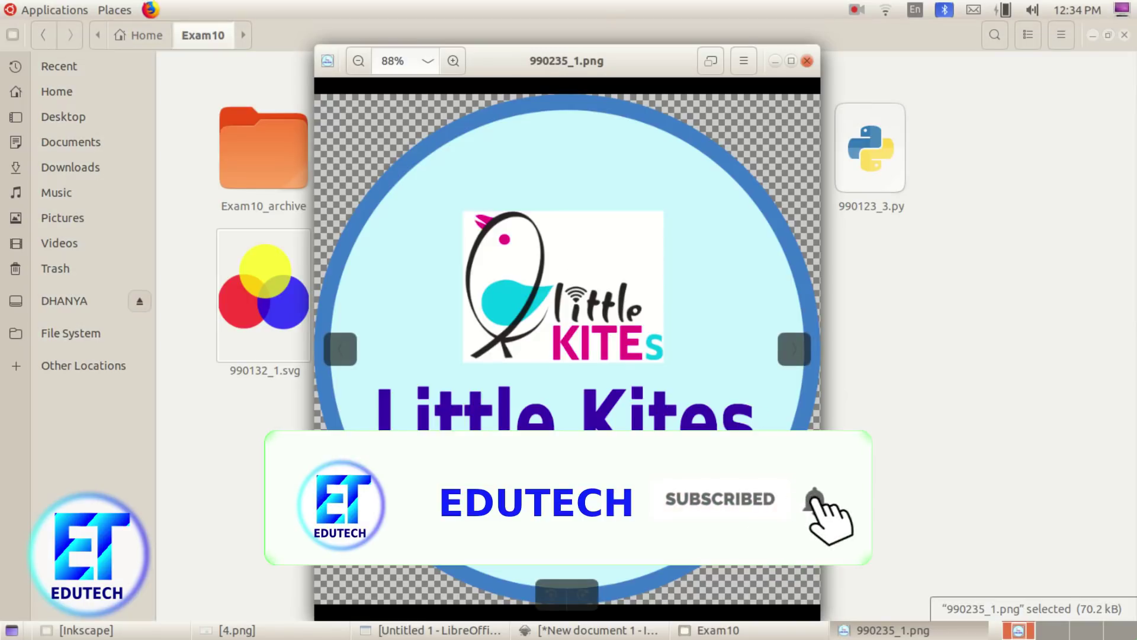